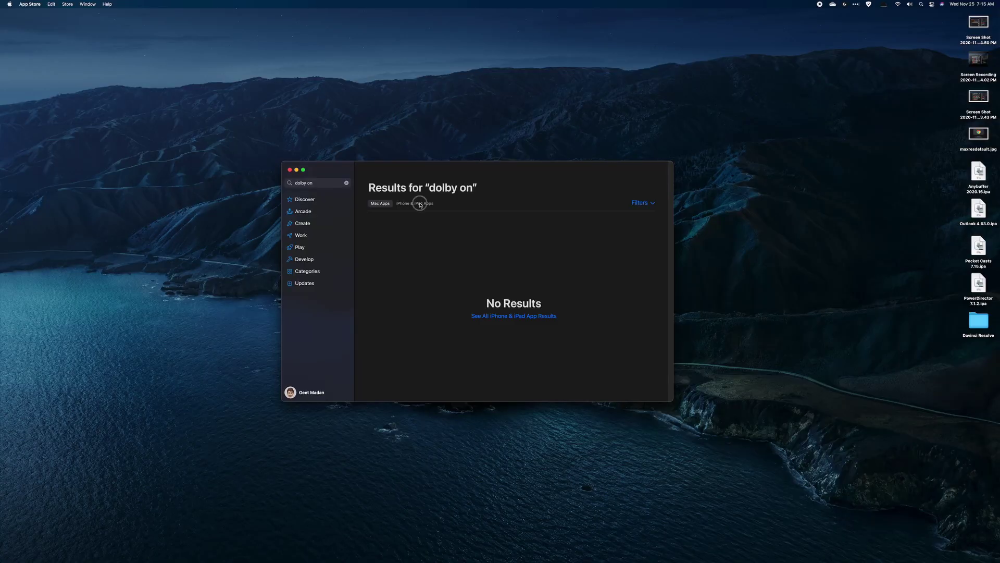
- Show the iPhone and iPad app results for the "dolby on" search and browse them
click(420, 204)
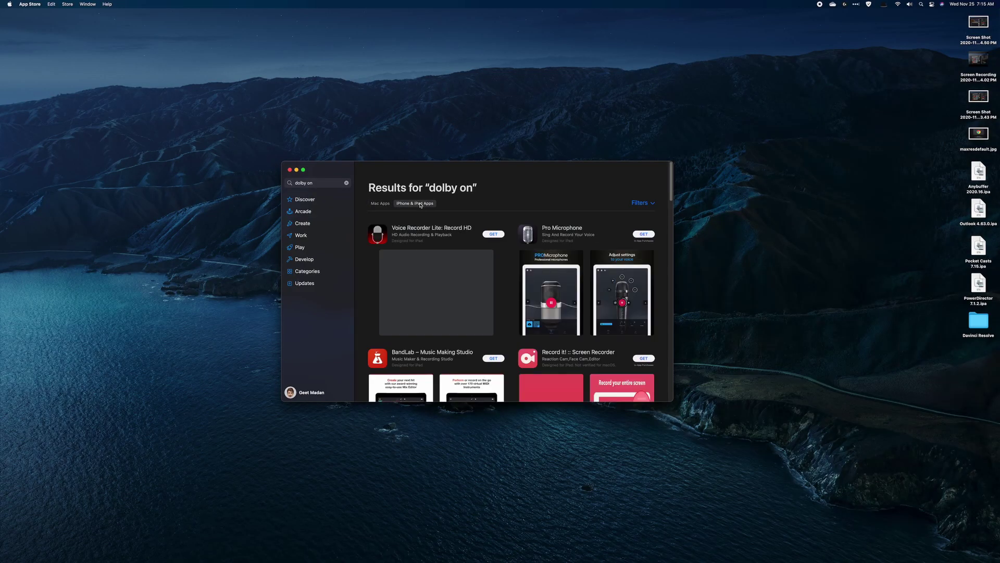
scroll(430, 265, down, 1)
scroll(431, 265, down, 10)
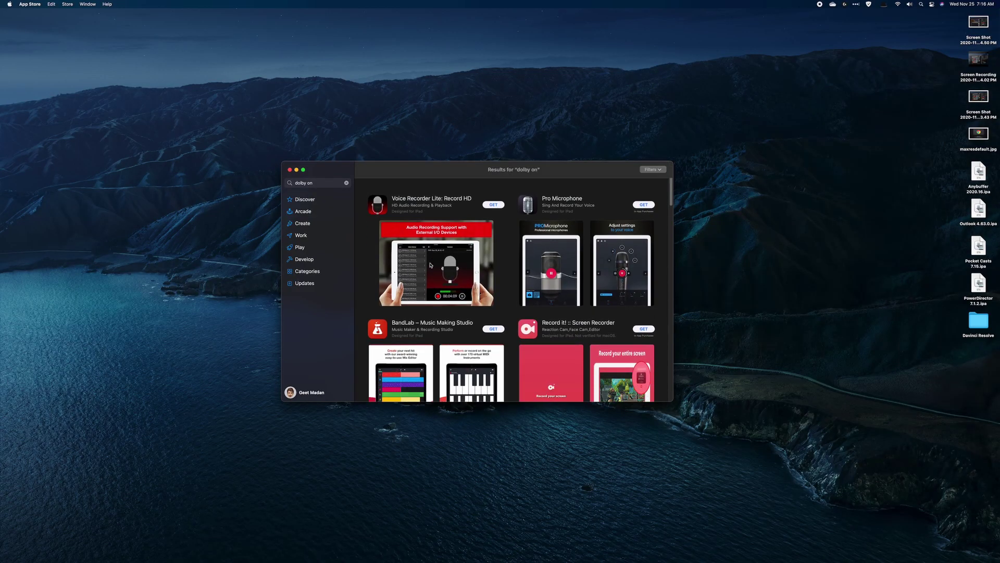
scroll(428, 268, down, 4)
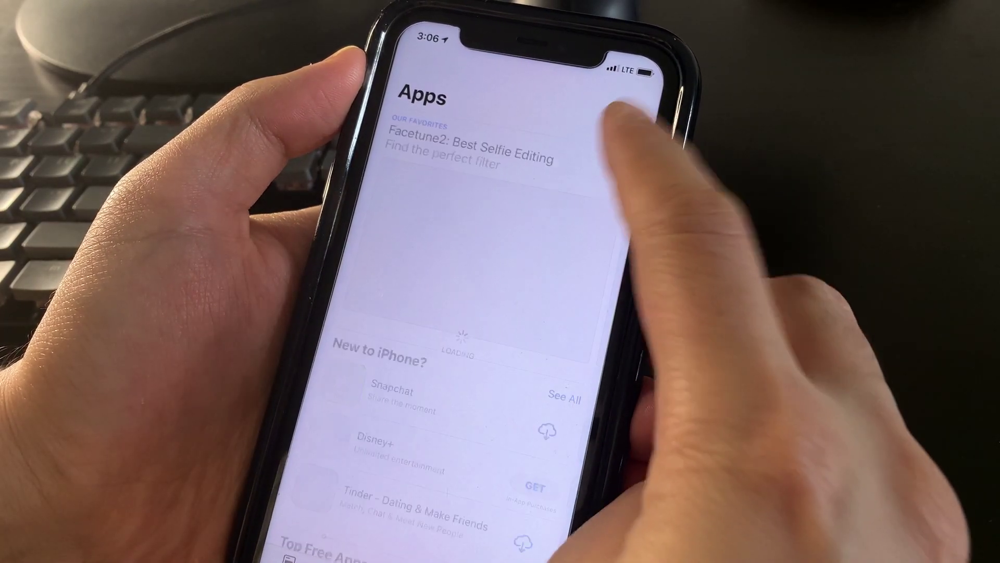
- On the iPhone, open the App Store account's purchased apps, filter to those not on this iPhone, and browse them
click(625, 127)
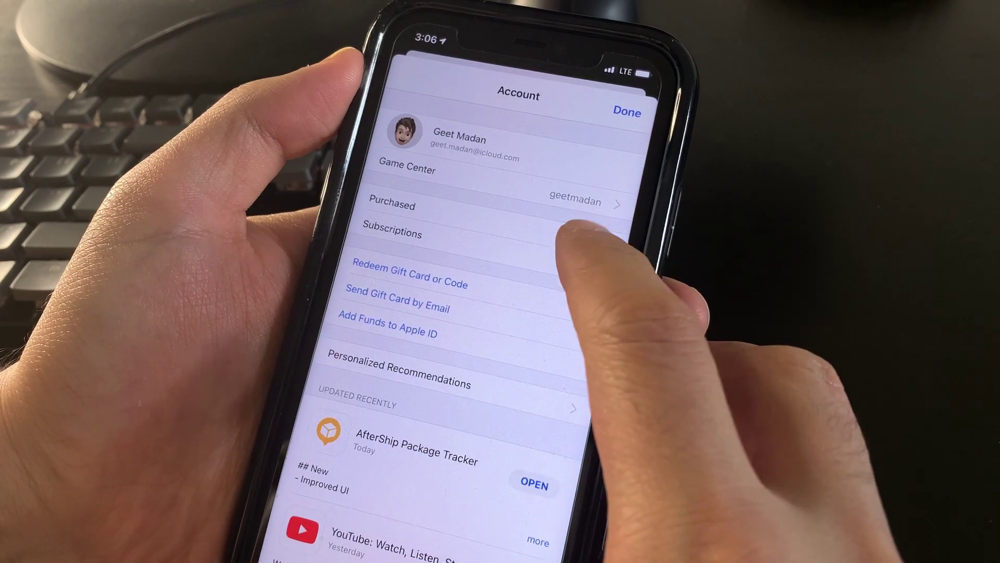
click(573, 208)
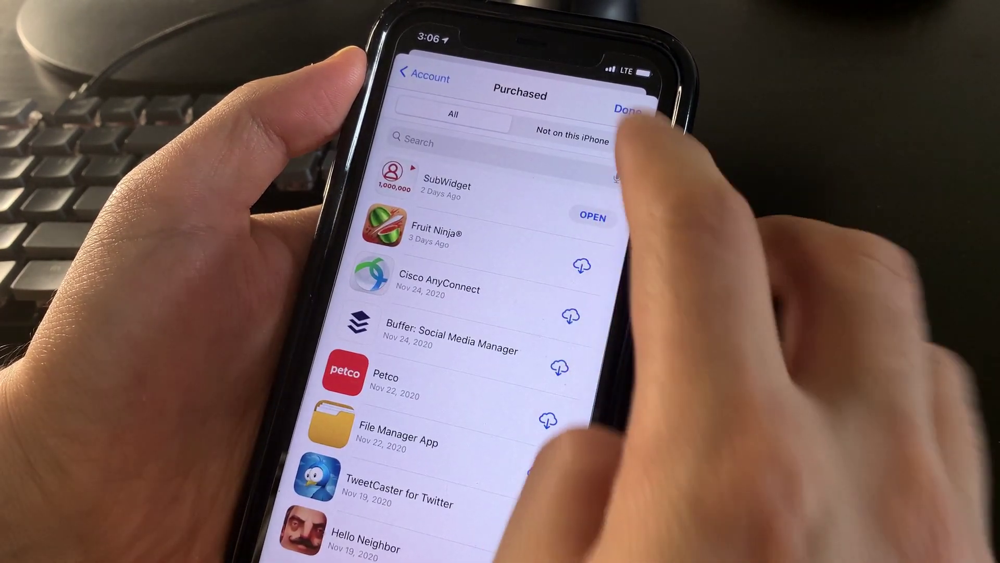
click(573, 135)
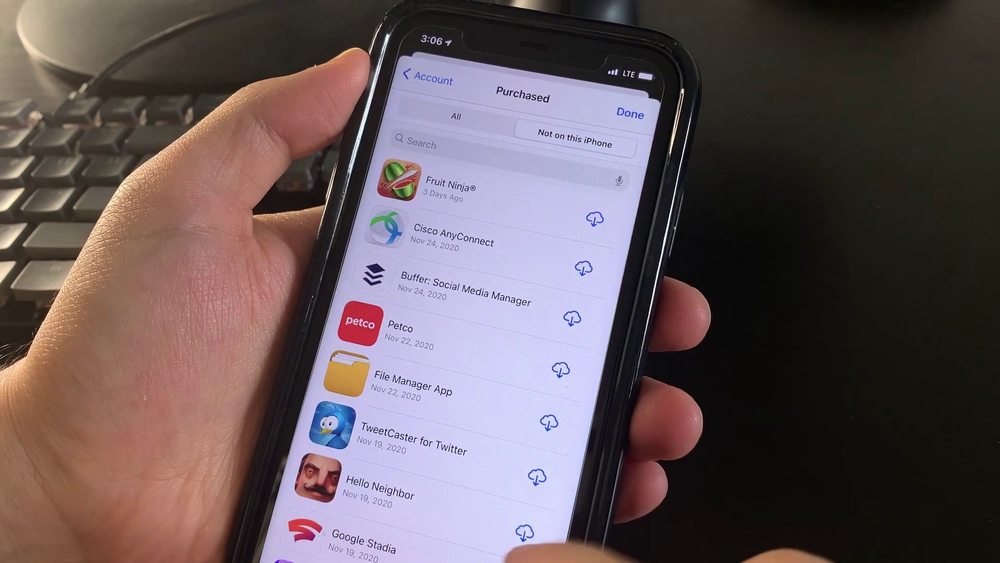
scroll(599, 329, down, 5)
scroll(599, 391, down, 5)
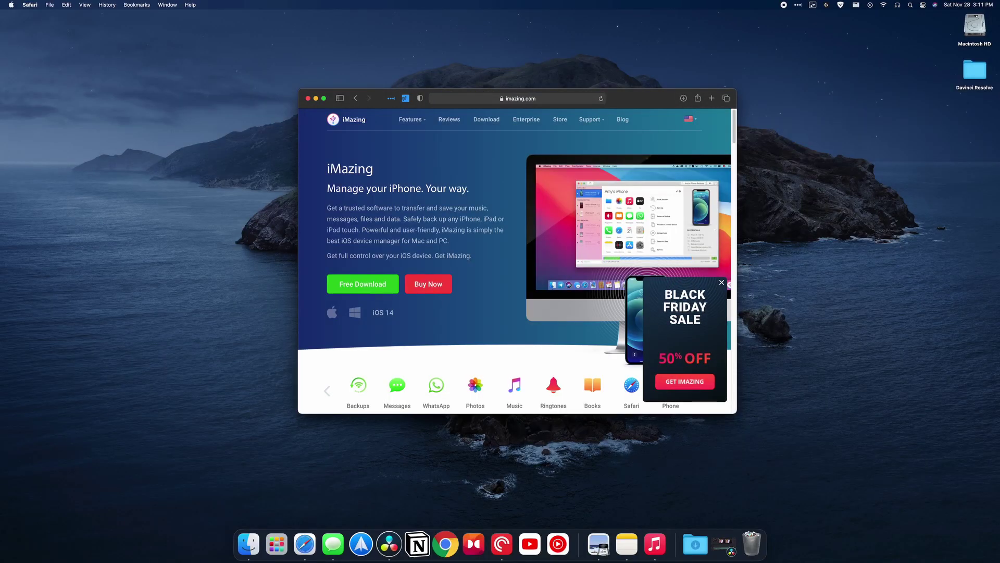
- Download the free iMazing for Mac installer from imazing.com and open the downloaded disk image
scroll(446, 216, down, 5)
scroll(443, 219, up, 3)
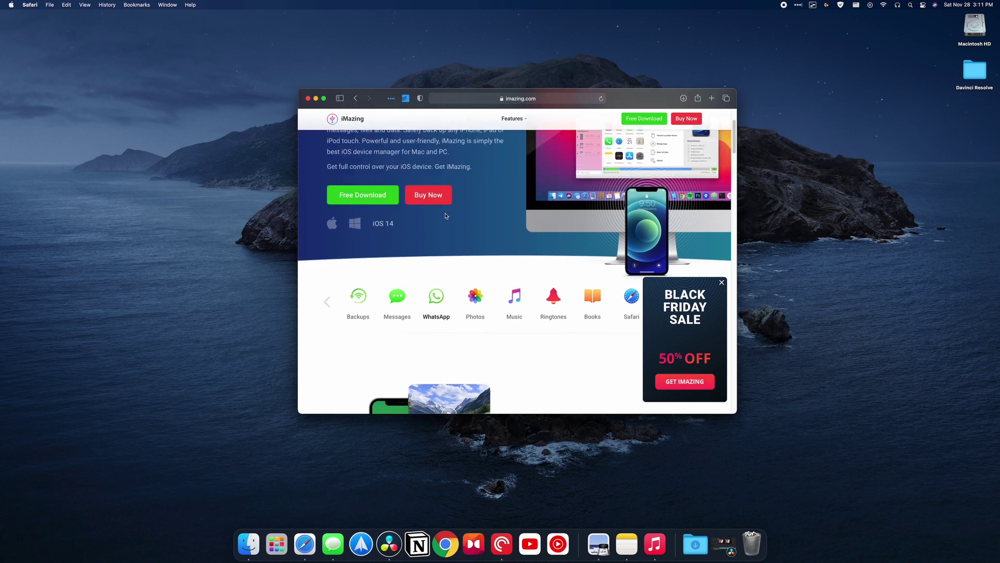
click(373, 228)
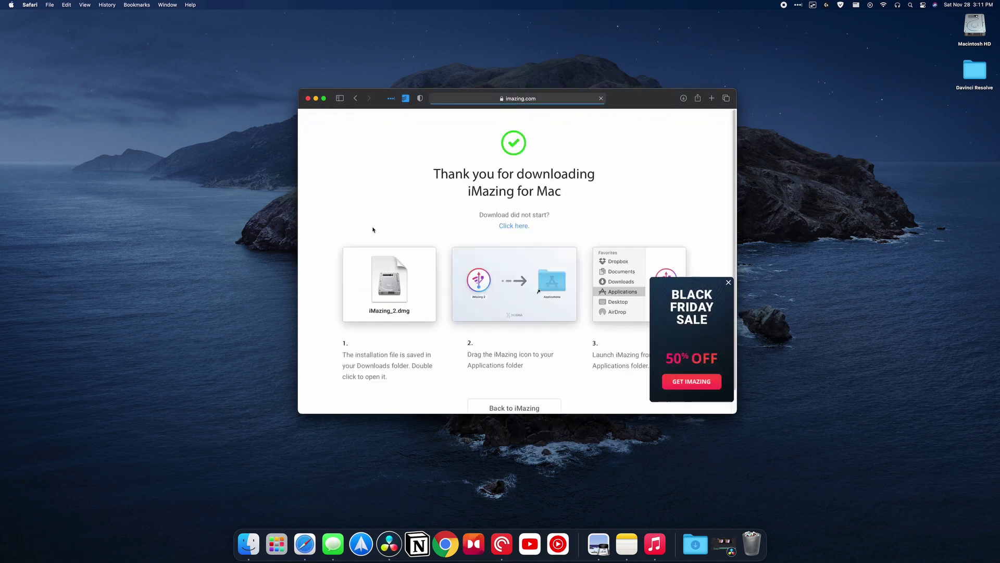
scroll(583, 375, down, 1)
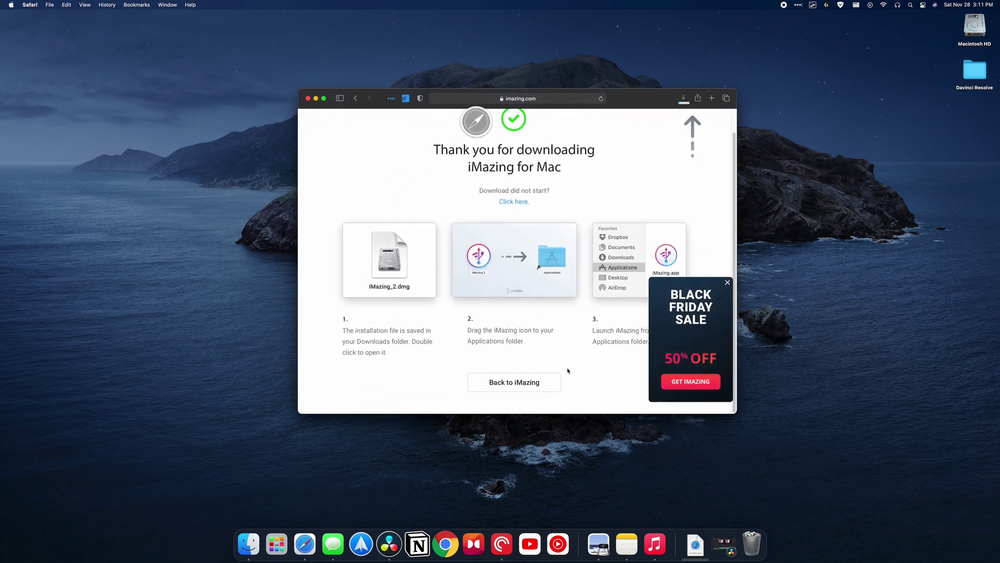
click(696, 544)
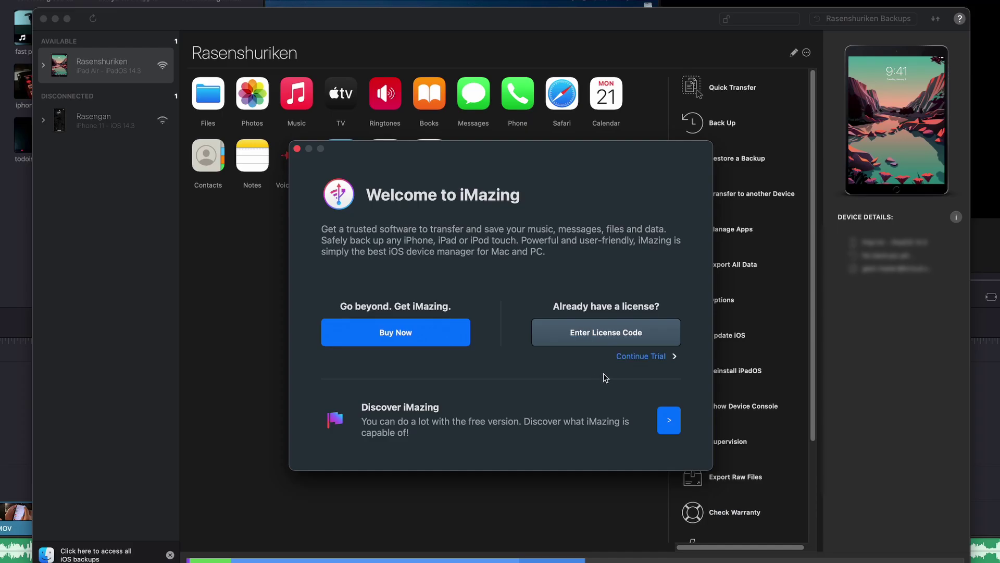
- Continue the iMazing trial and look through the connected iPad and iPhone, ending on the Rasengan iPhone
click(636, 357)
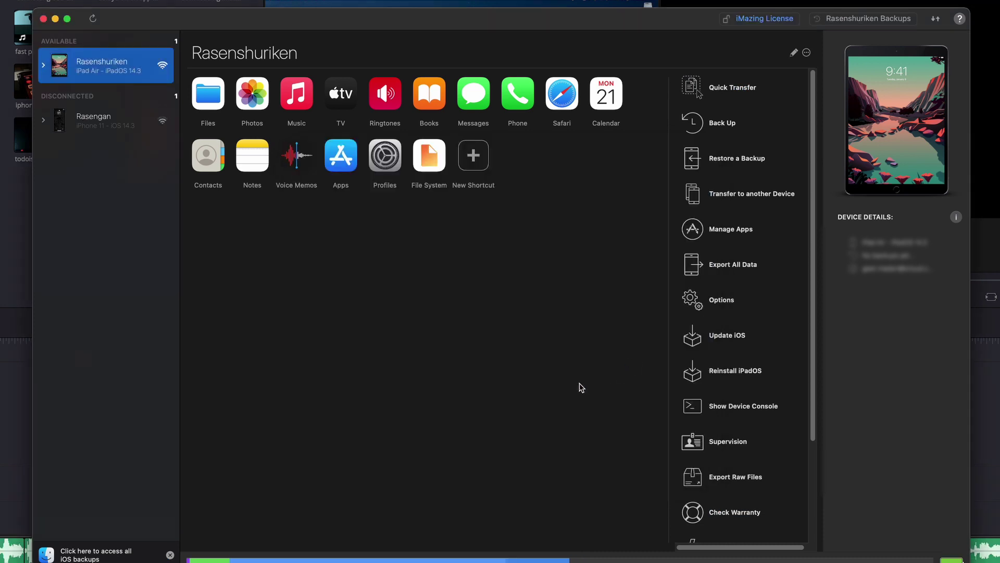
click(124, 127)
click(124, 64)
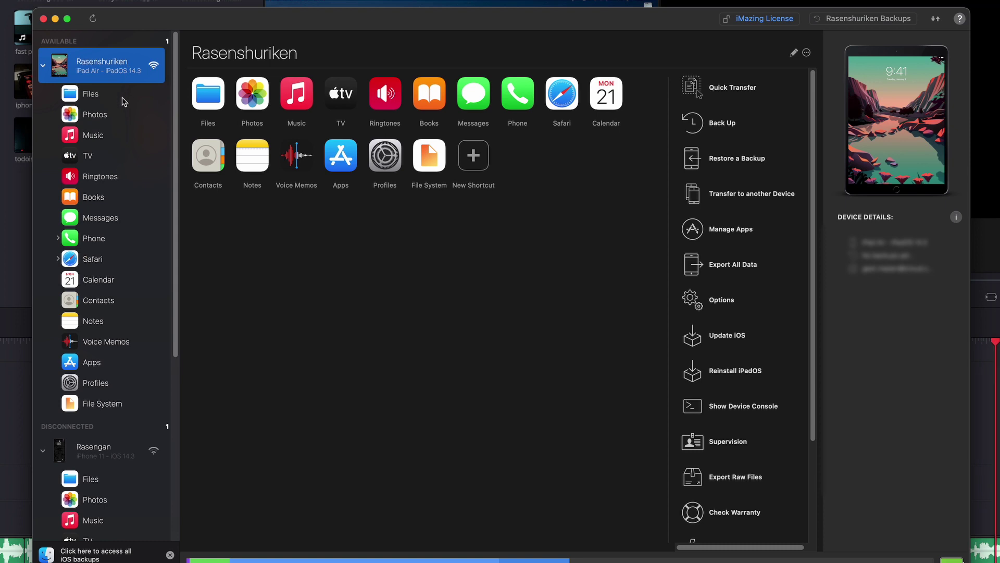
click(97, 121)
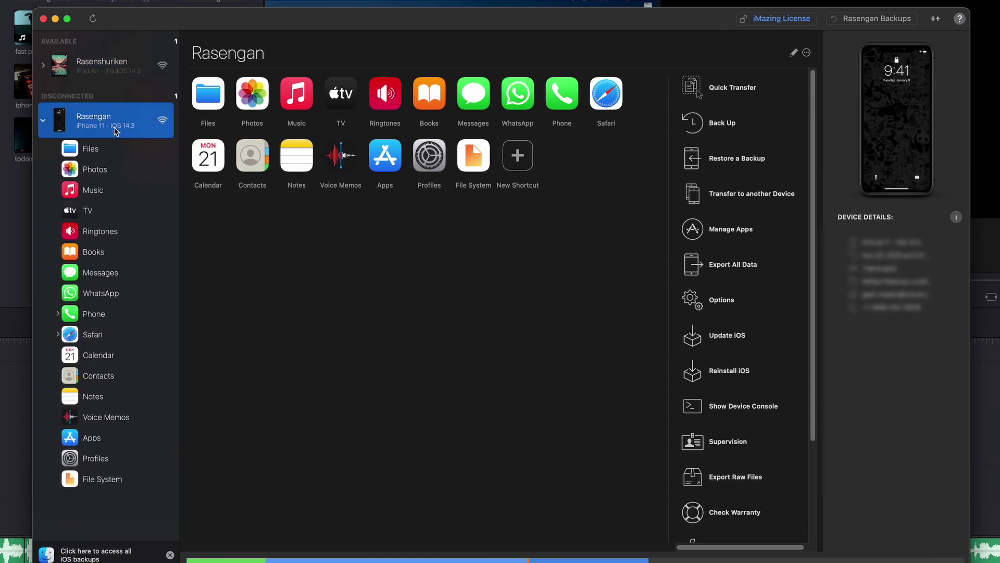
click(125, 70)
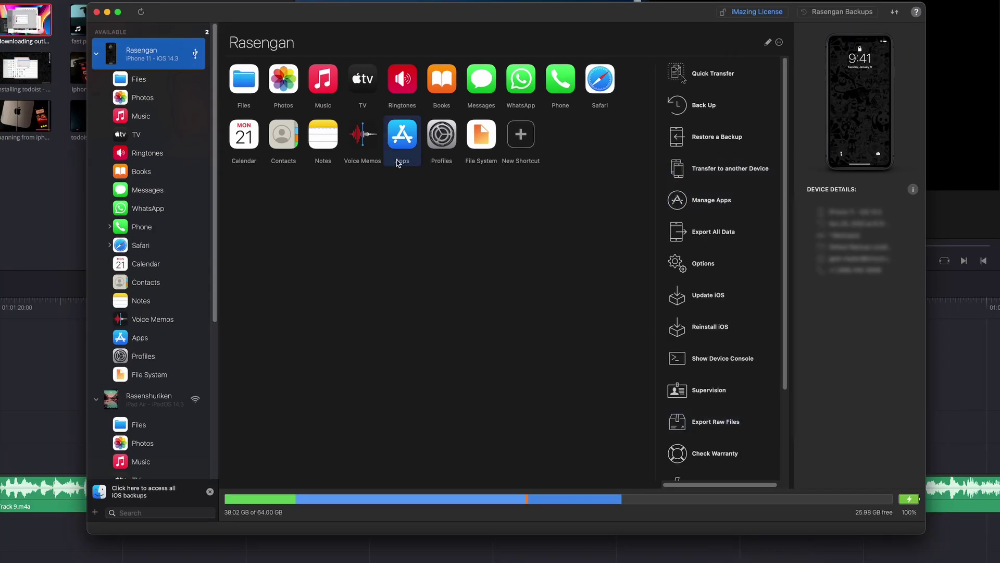
double_click(151, 52)
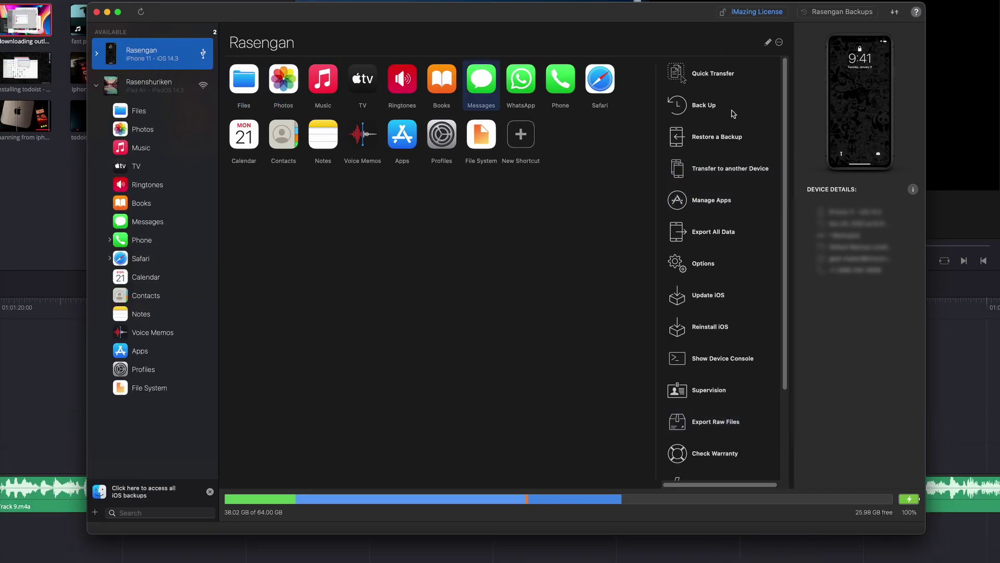
- Open Manage Apps for the Rasengan iPhone and browse the apps on the device and in the library
click(773, 213)
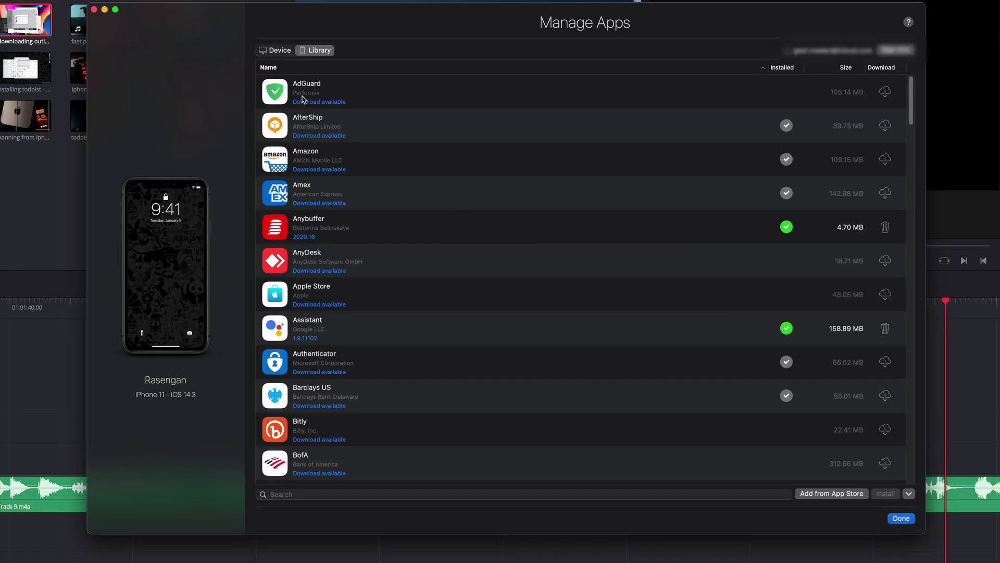
click(269, 38)
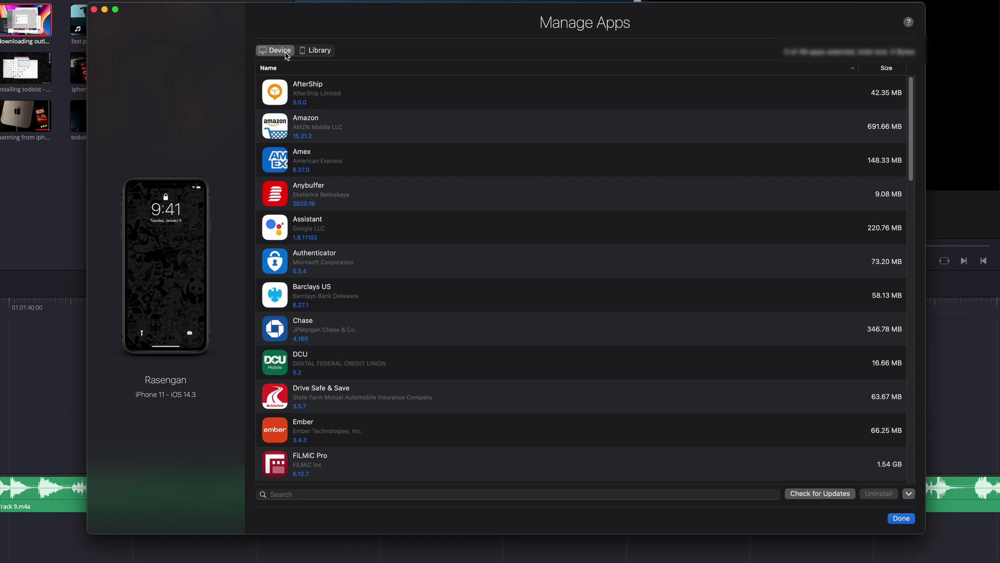
click(312, 50)
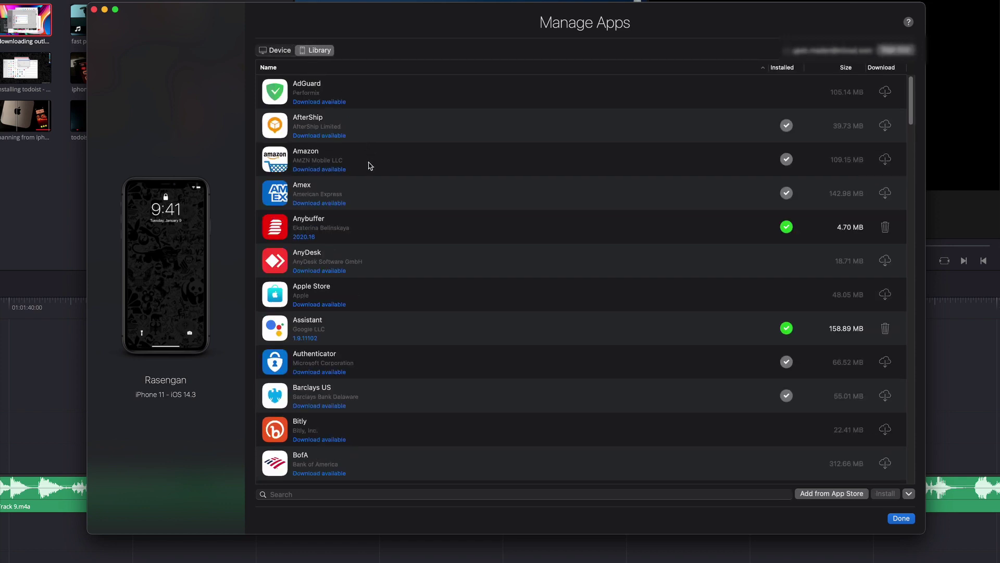
scroll(370, 165, down, 10)
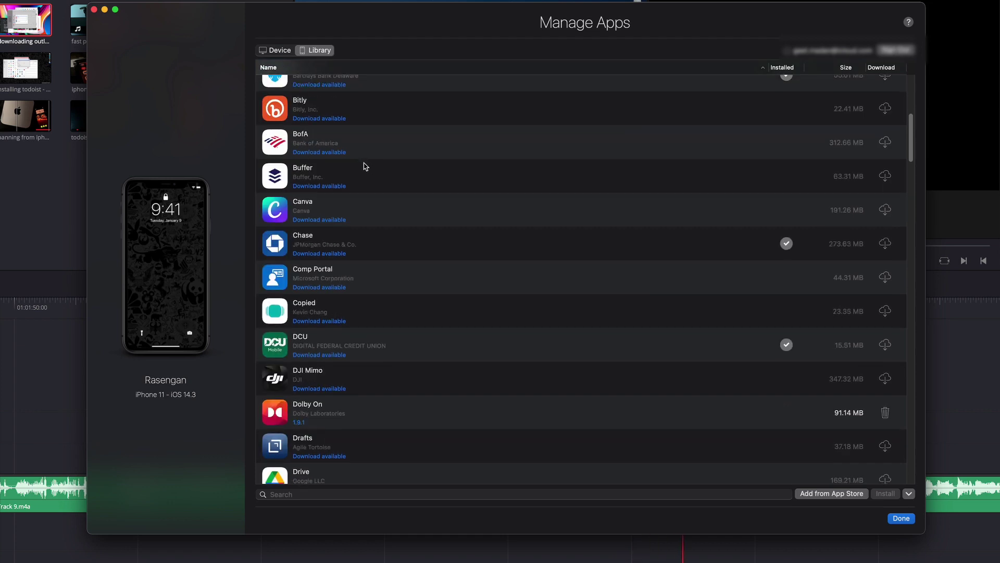
scroll(365, 166, down, 10)
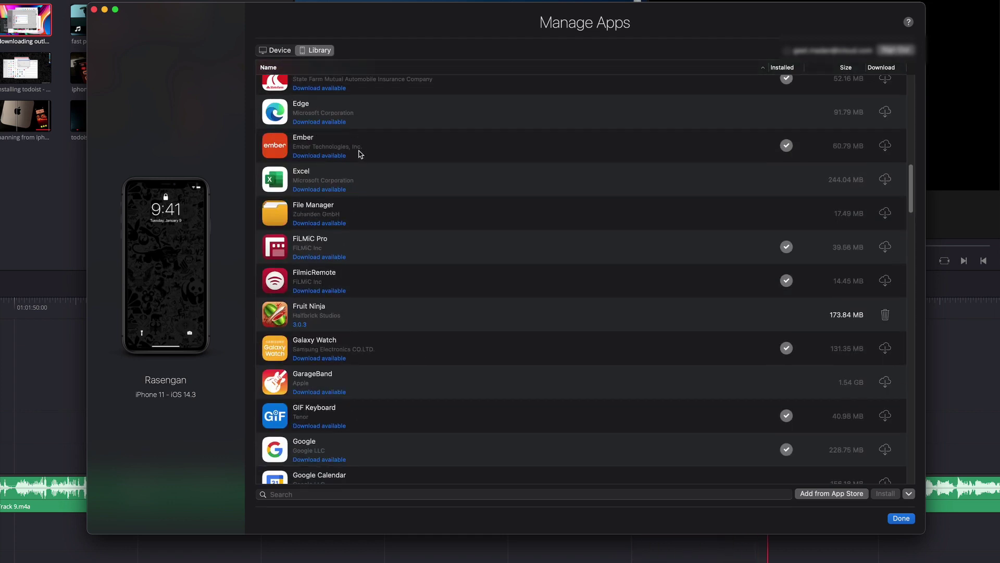
scroll(359, 155, down, 4)
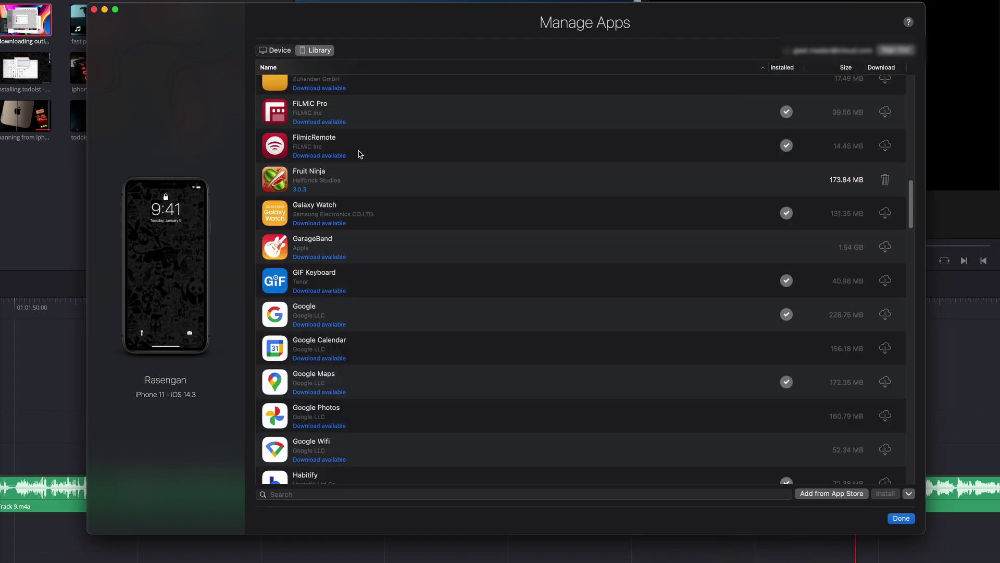
scroll(358, 155, down, 3)
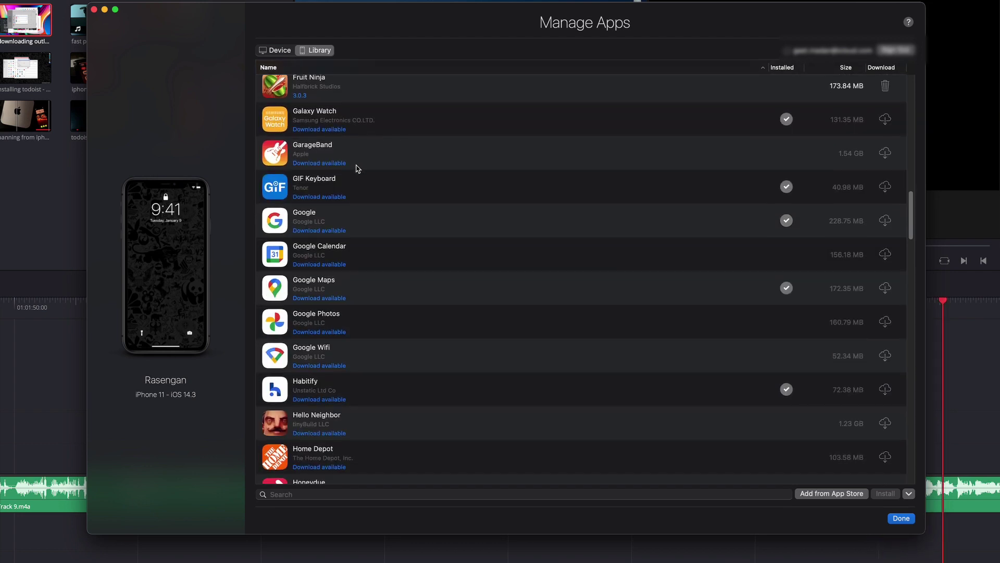
scroll(355, 168, down, 1)
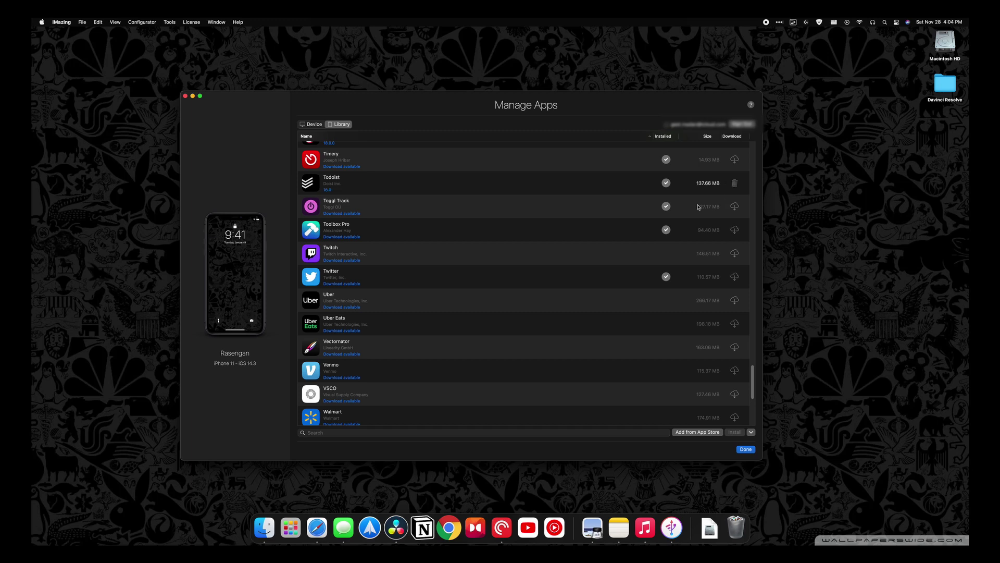
- Export Todoist from the iMazing library to the desktop and install the Todoist 16.0.ipa file, dismissing the video number prompt
drag(531, 192, 943, 154)
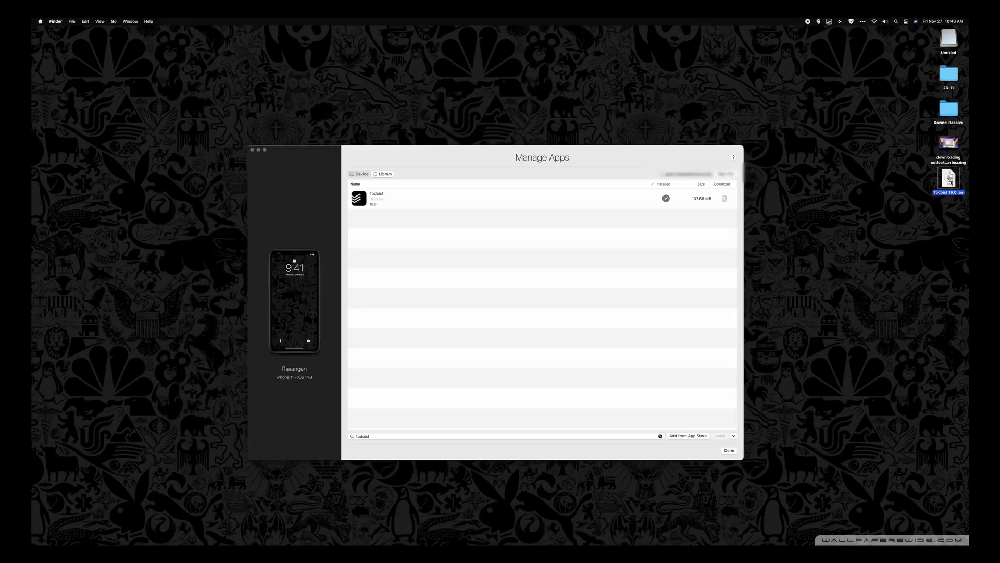
double_click(949, 178)
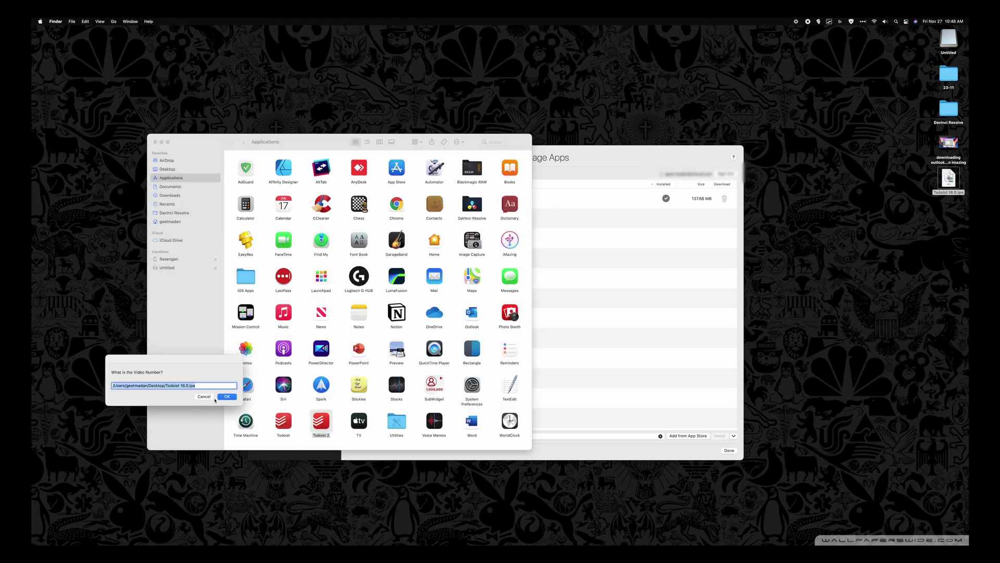
click(211, 399)
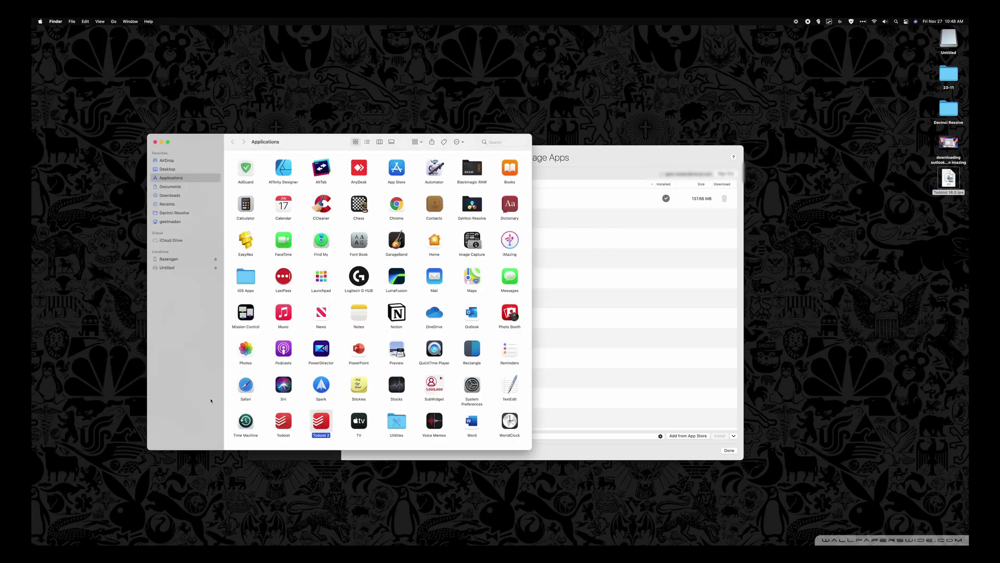
- Rename the newly installed Todoist copy to Todoist iOS, launch it and continue its email sign-in with the account's email address
click(320, 425)
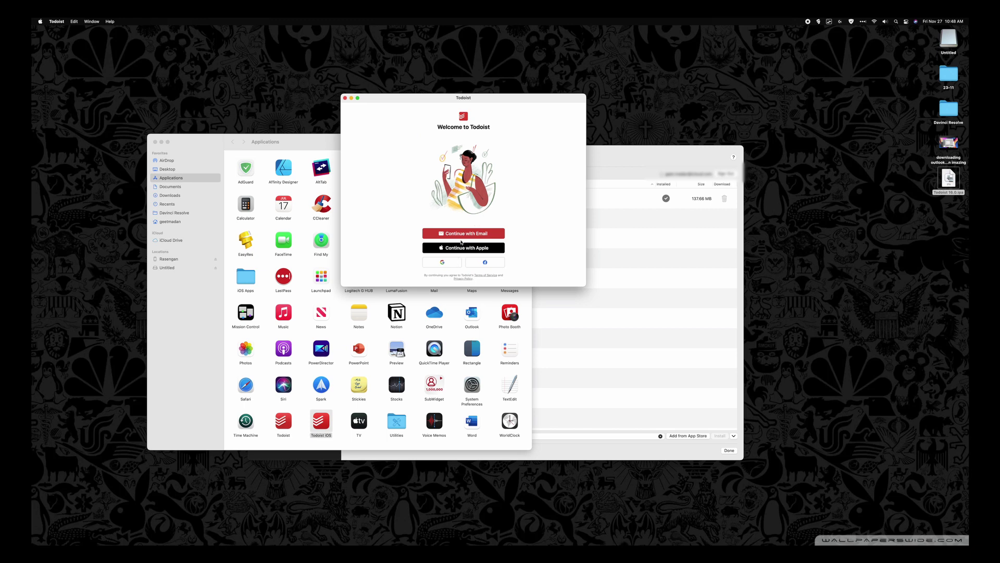
click(462, 237)
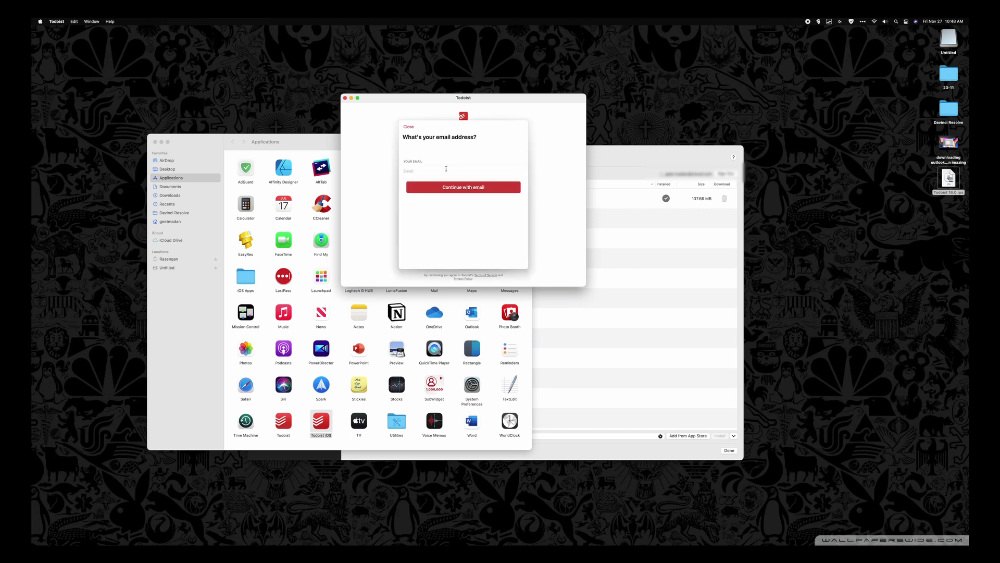
text(@gmail.com)
key(Return)
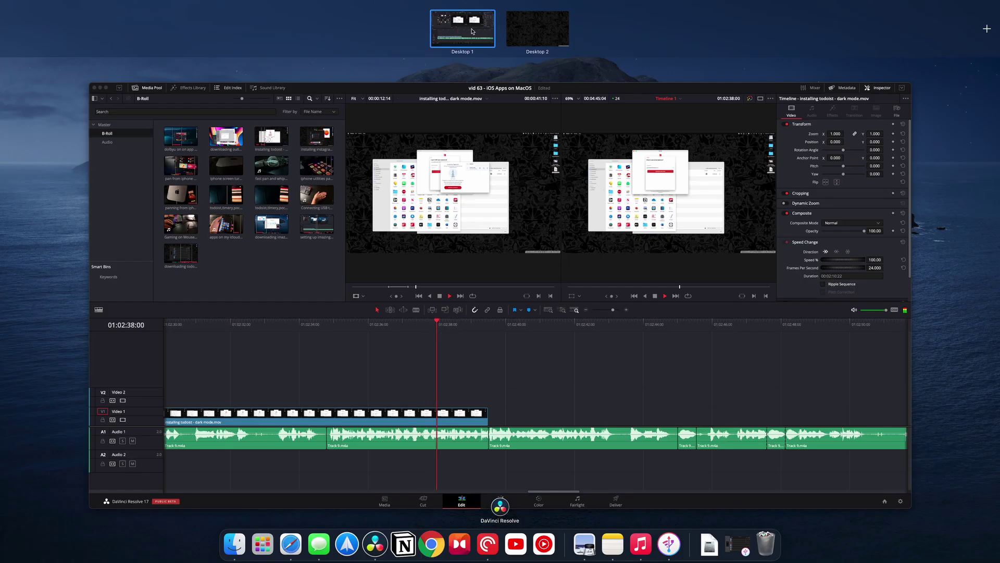
- Switch to Desktop 2 and open the App Store through a system search
click(526, 26)
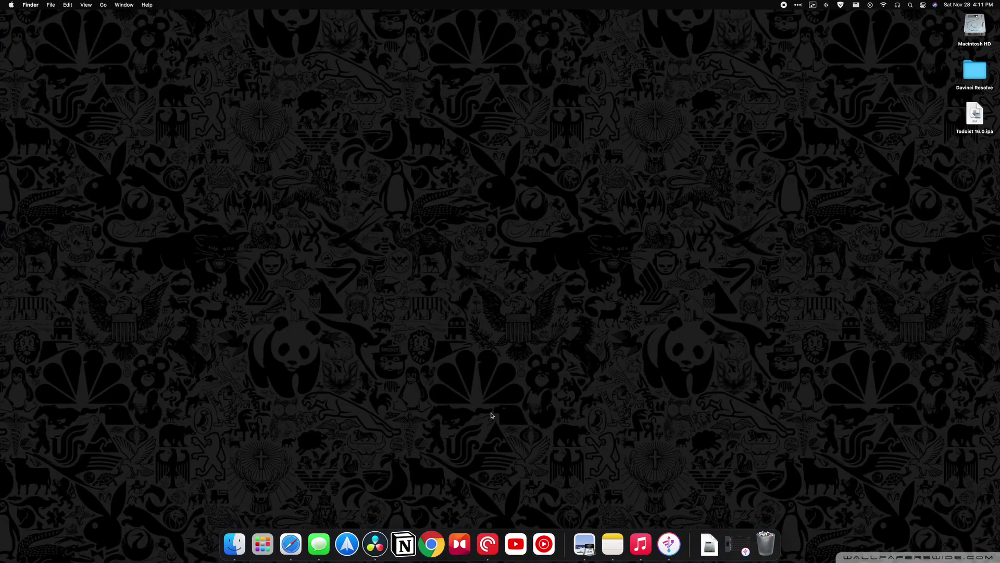
key(super+space)
text(aoo)
key(BackSpace)
key(BackSpace)
text(pp stpre)
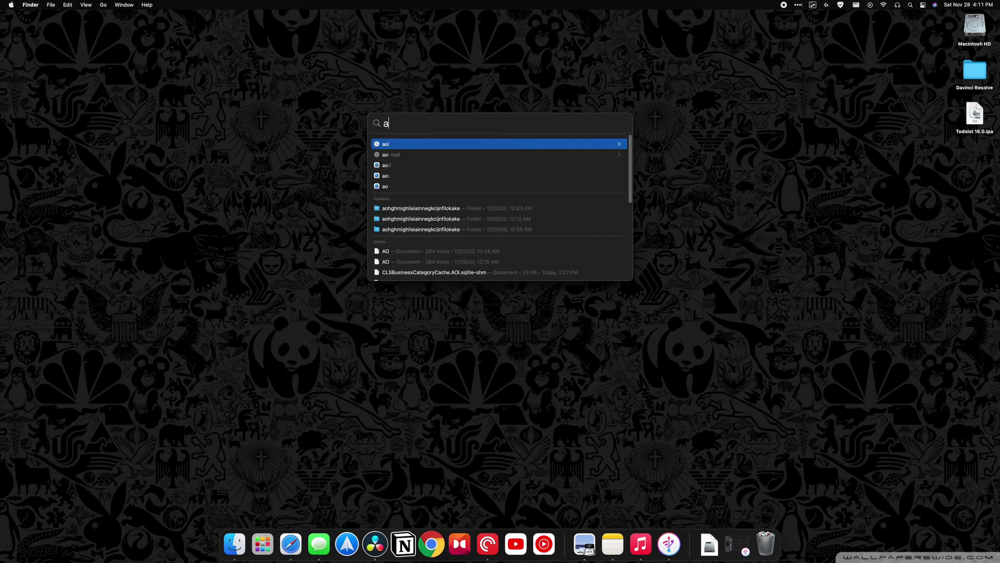
key(Return)
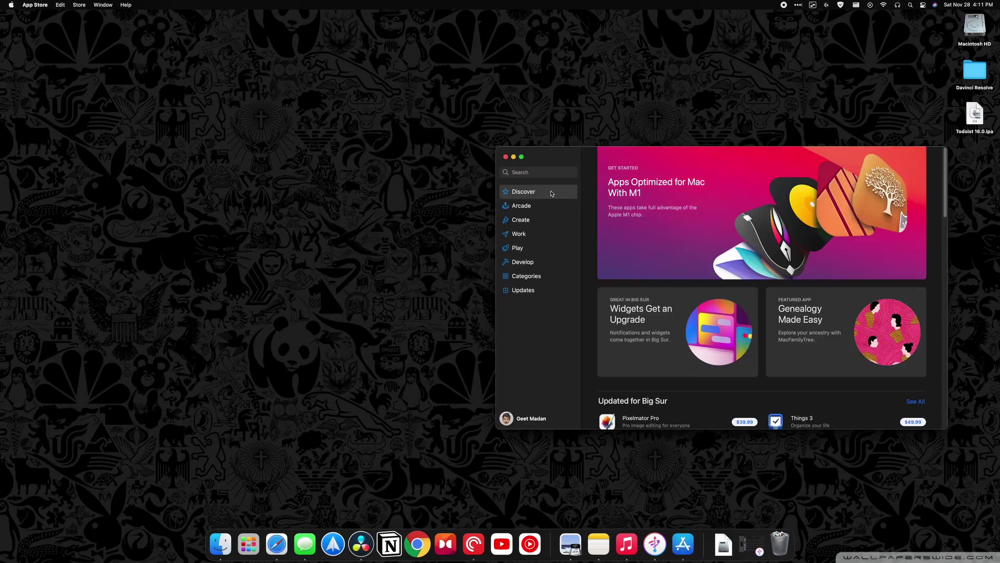
- Search the App Store for "fruit ninja"
click(542, 169)
text(fruit ninja)
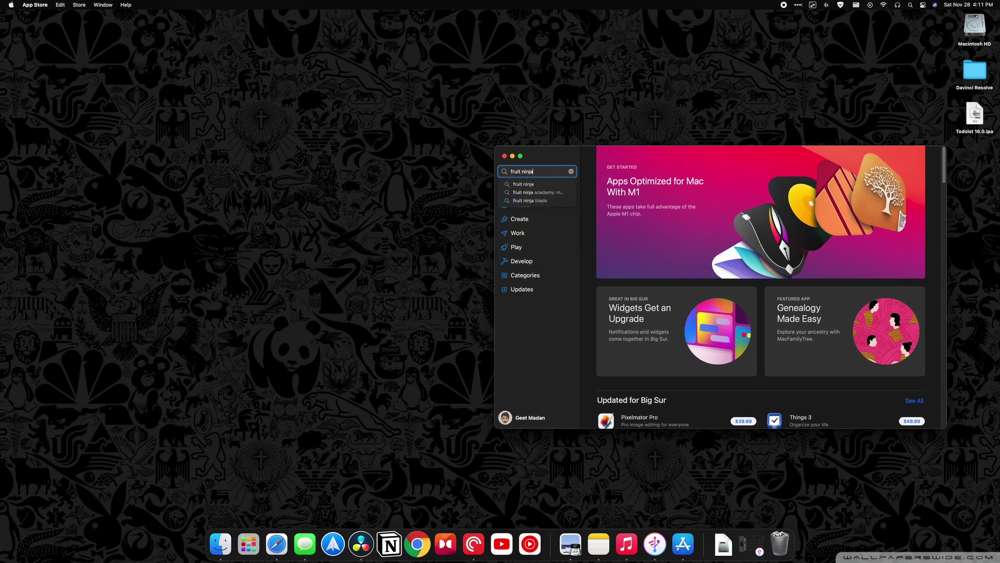
key(Return)
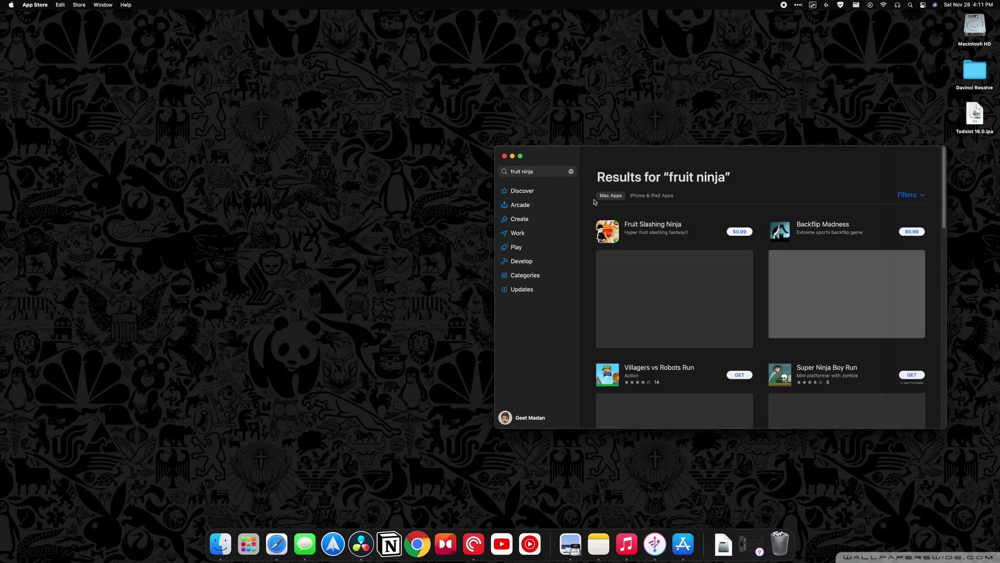
- Look through the iPhone and iPad app results for "fruit ninja" to see whether Fruit Ninja is offered
click(642, 197)
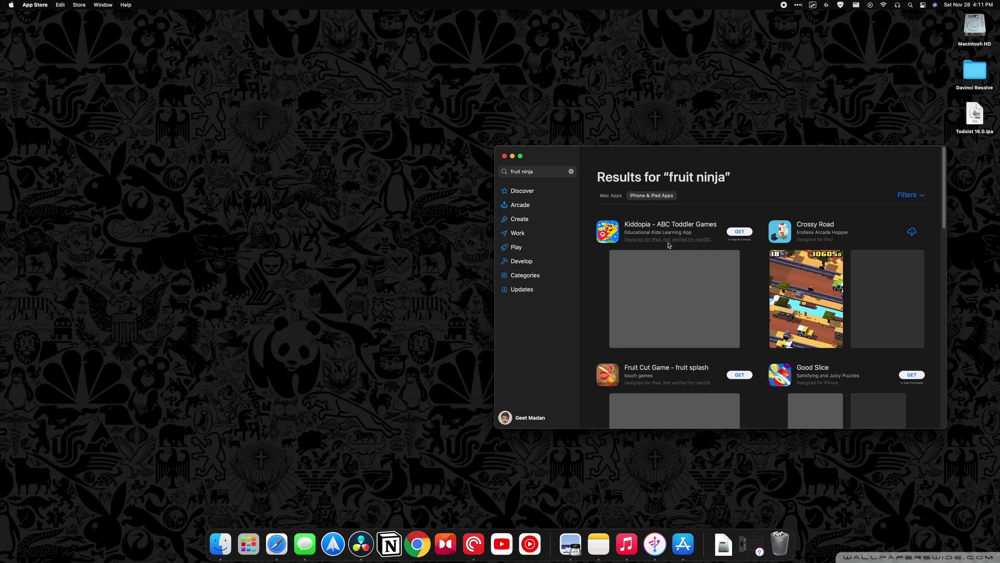
scroll(673, 260, down, 3)
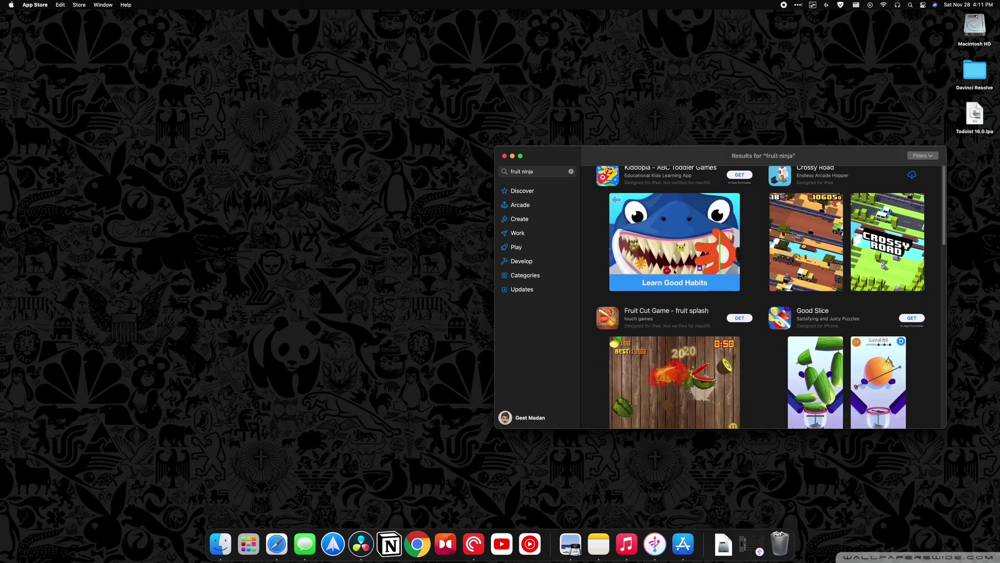
scroll(673, 275, down, 4)
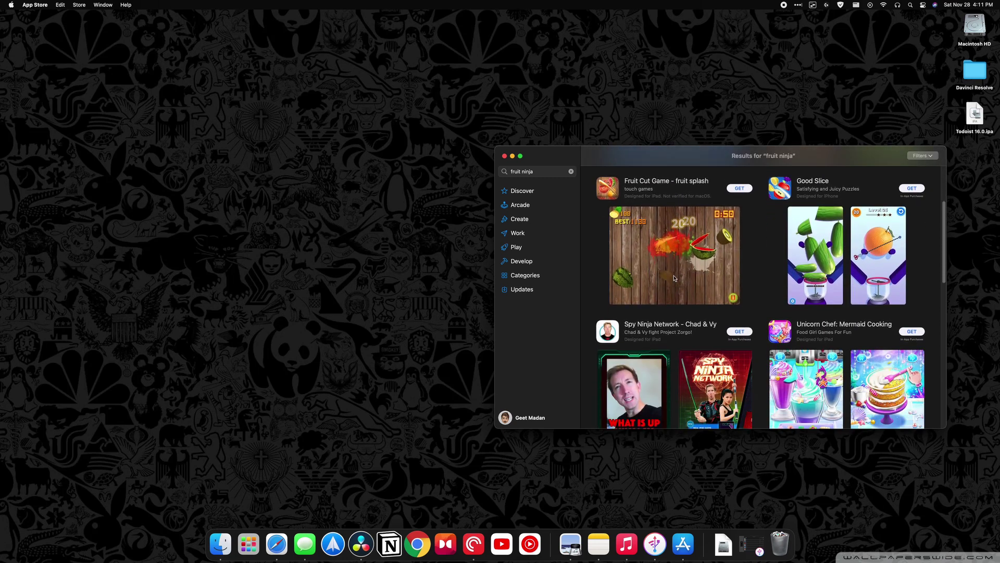
click(674, 275)
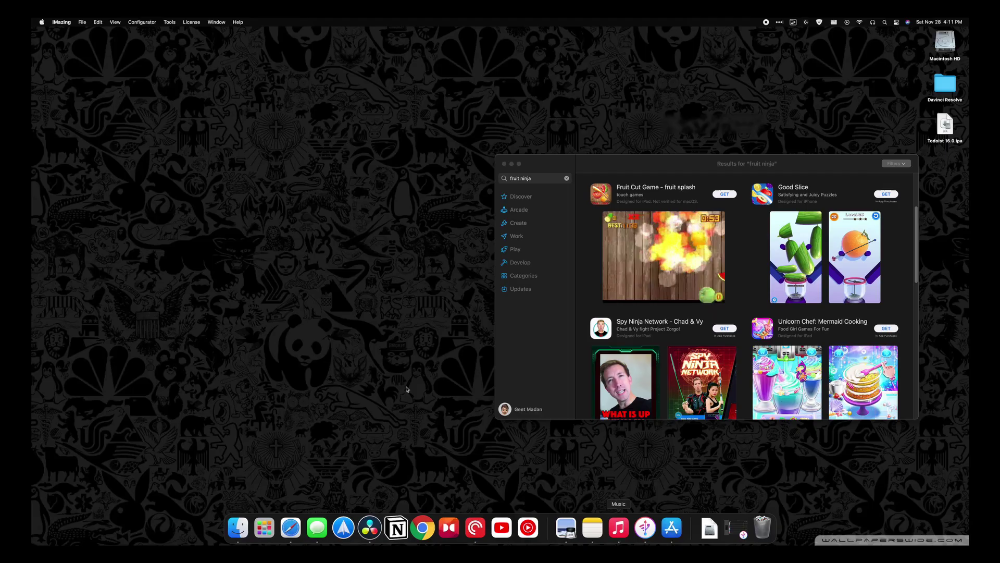
- Switch to iMazing, search its App Store catalogue for "fruit ninja" as an addition to the library, and close the search
click(734, 528)
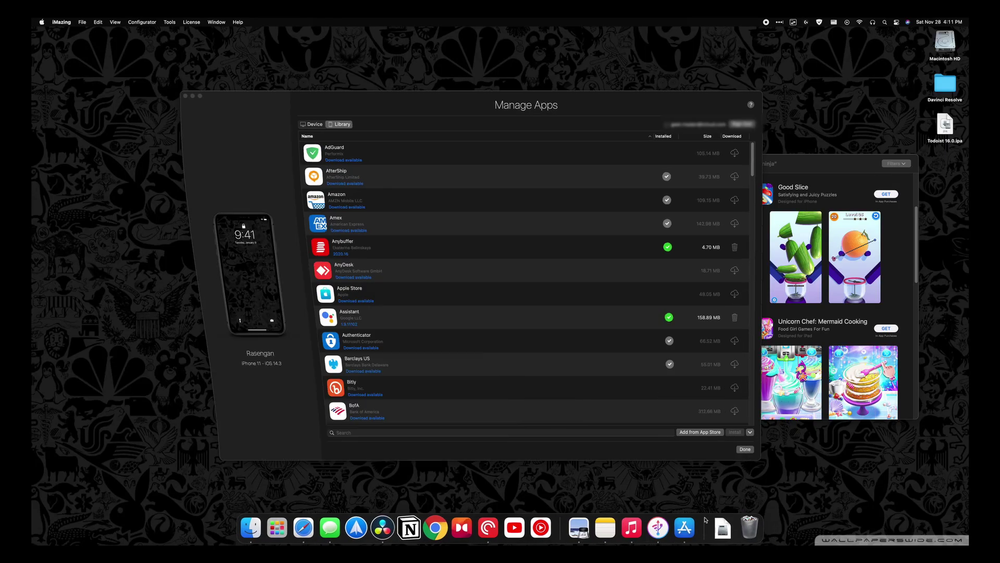
click(685, 435)
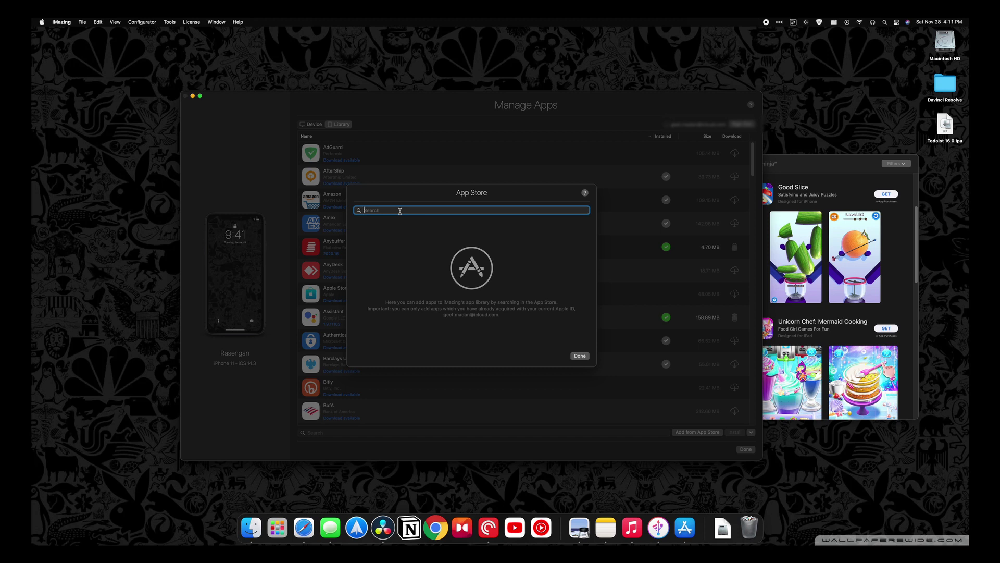
text(fruit ninja)
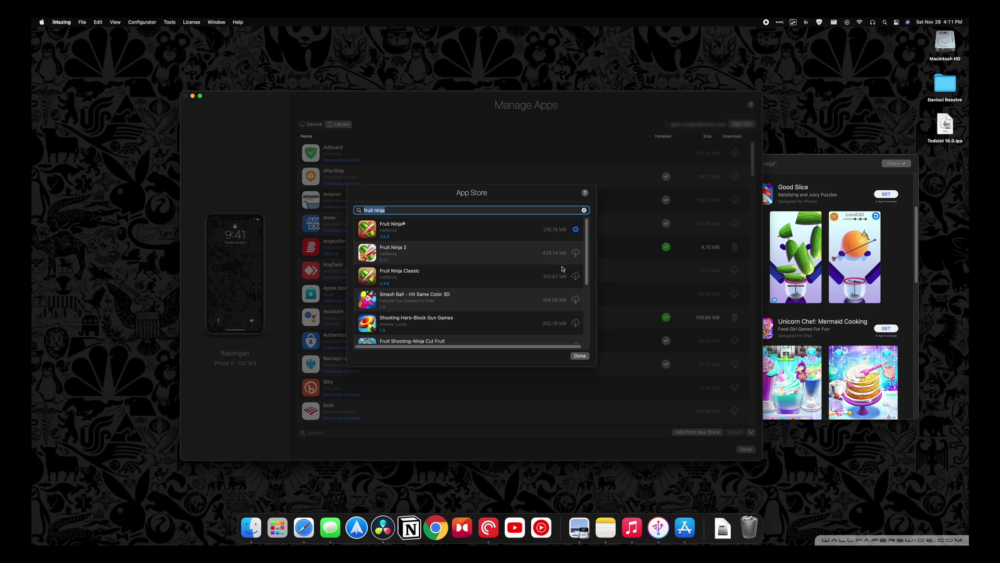
click(580, 357)
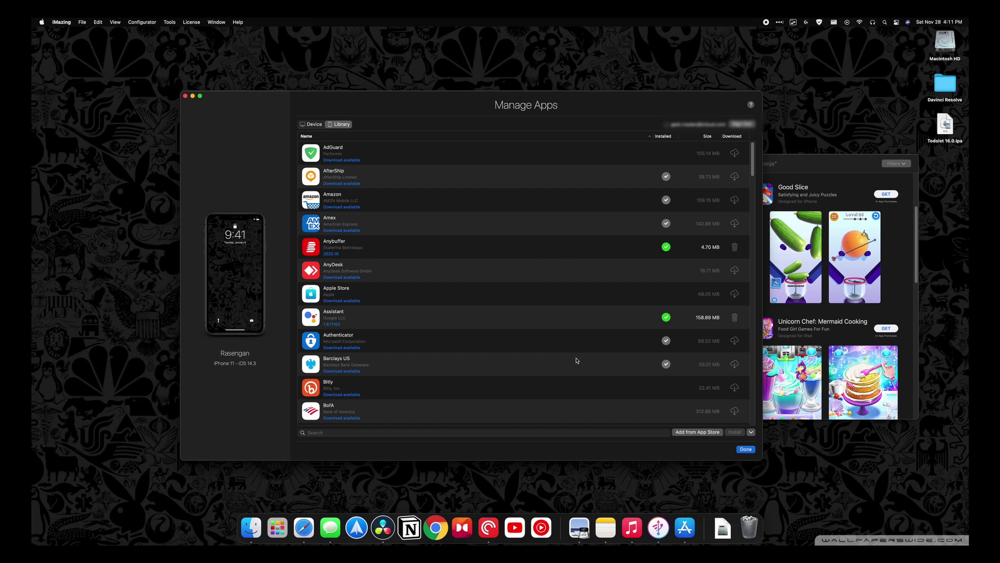
- Export Fruit Ninja from the iMazing library to the desktop and install the Fruit Ninja 3.0.3.ipa file
scroll(576, 358, down, 1)
scroll(576, 358, down, 15)
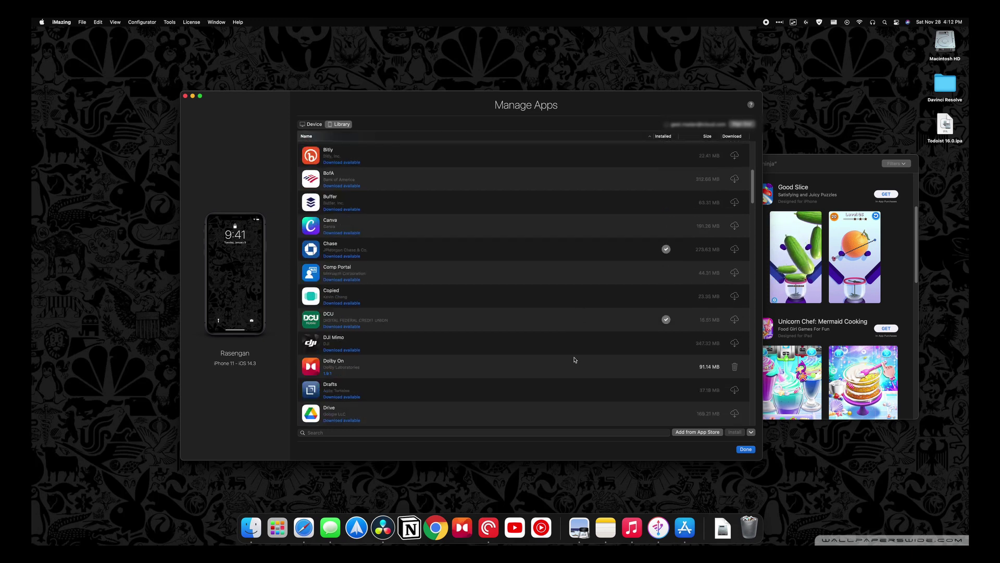
scroll(576, 353, down, 6)
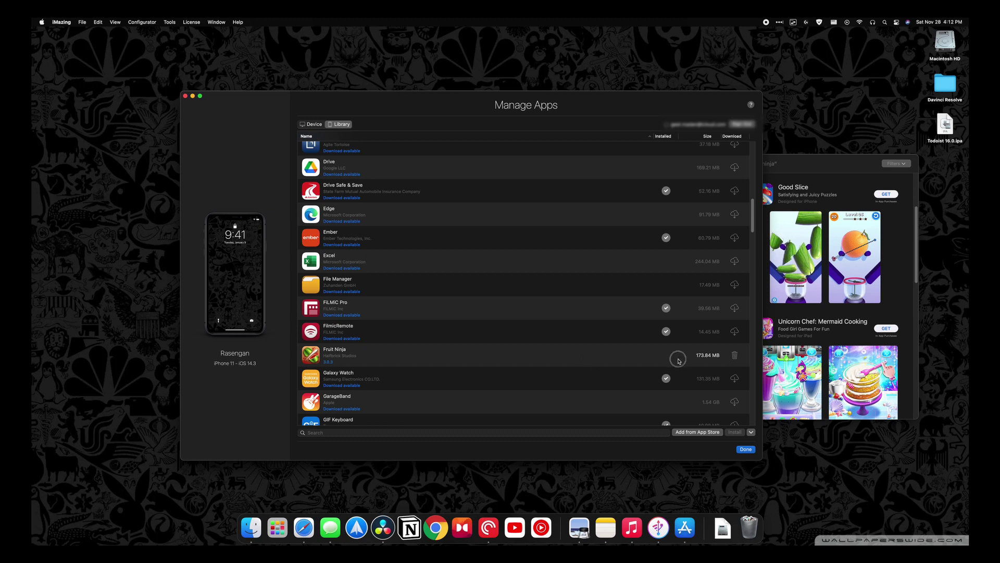
drag(612, 355, 669, 318)
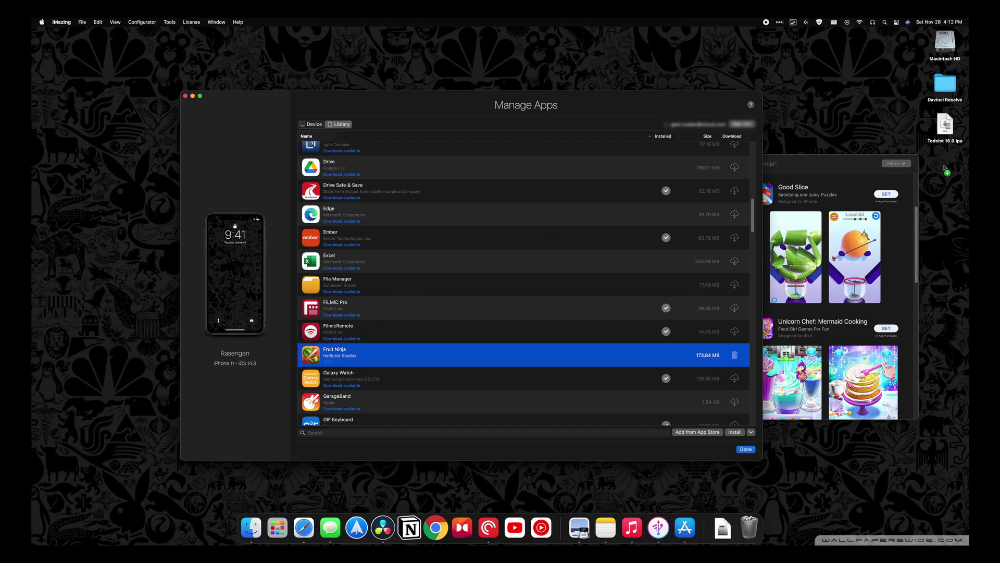
double_click(946, 147)
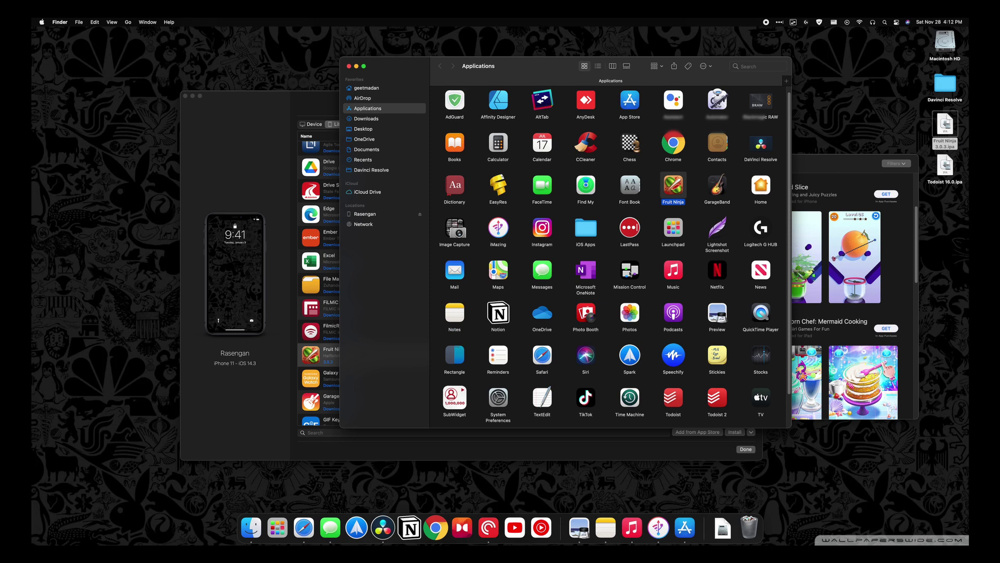
- Launch the newly installed Fruit Ninja from the Applications folder and start a Classic game
double_click(680, 191)
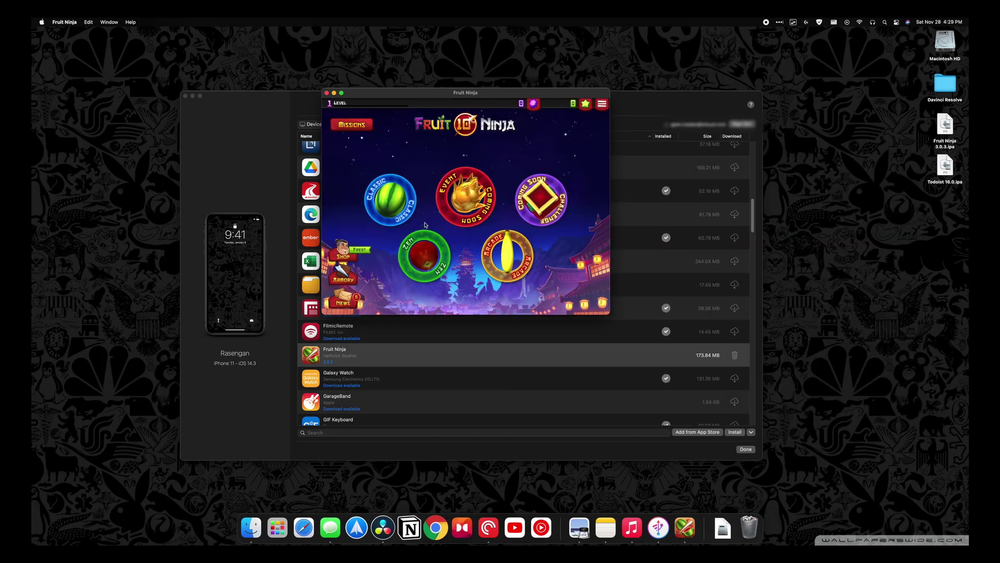
drag(373, 185, 392, 219)
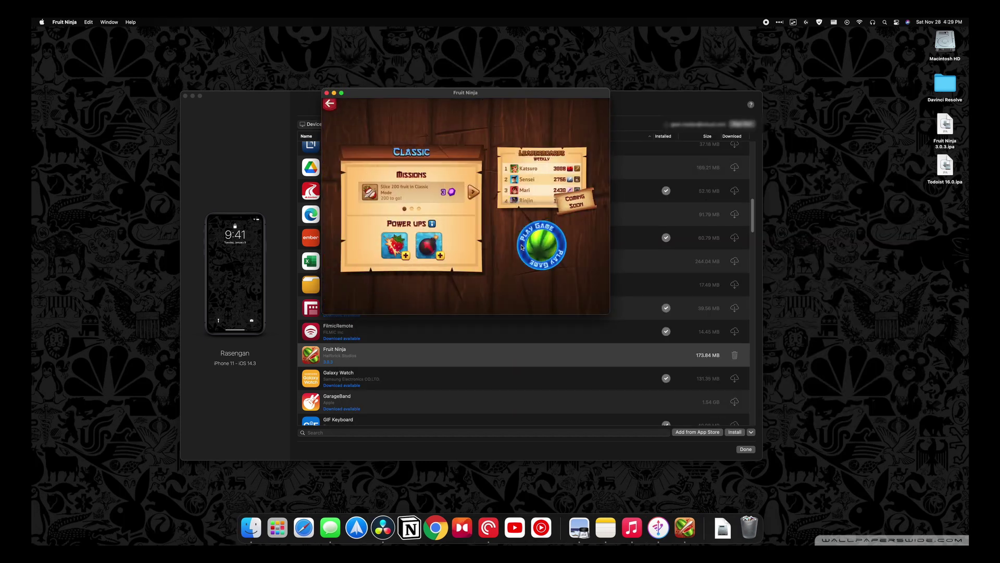
drag(563, 233, 521, 241)
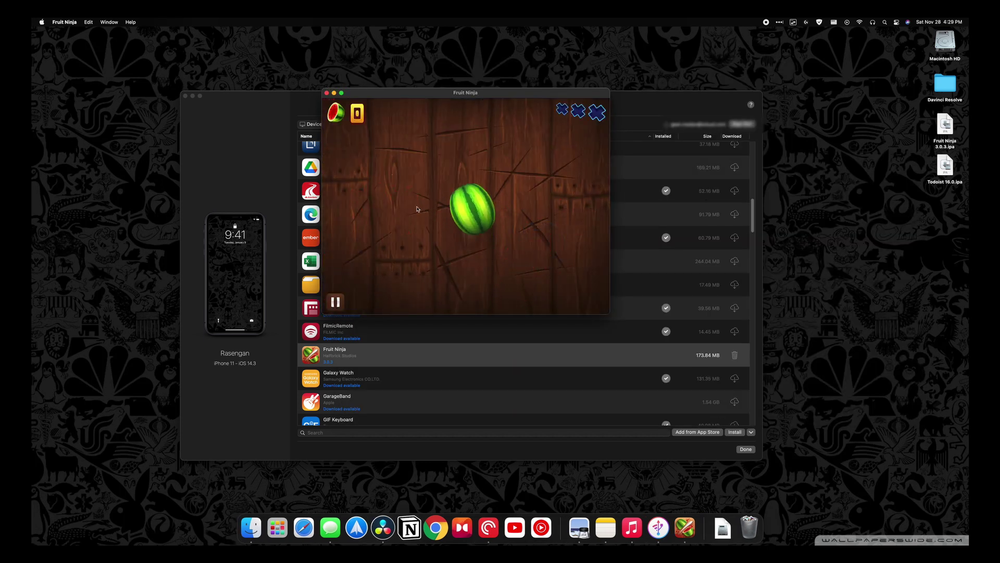
- Slice the watermelons, apple and orange thrown up in the Classic game
drag(531, 197, 464, 202)
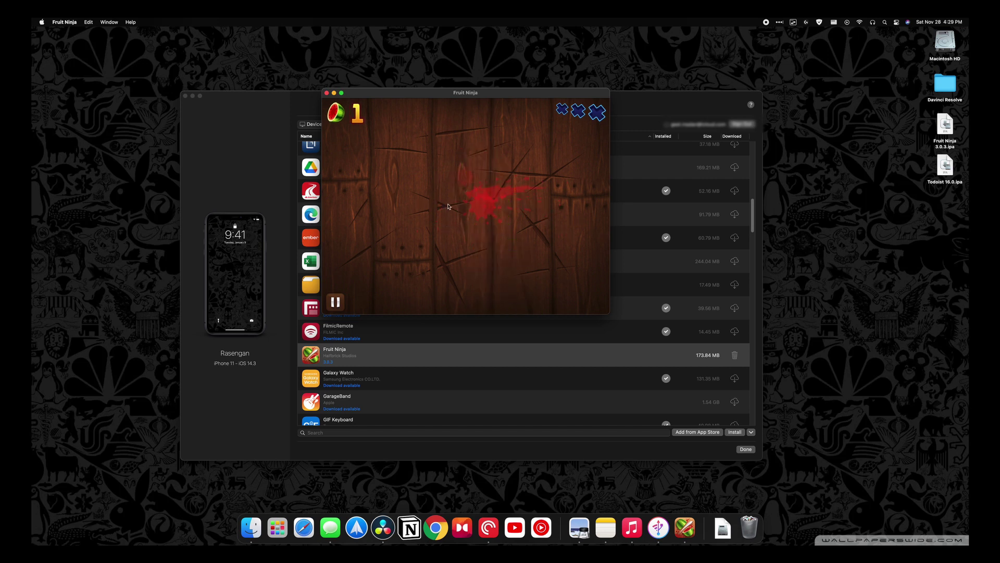
drag(432, 224, 485, 193)
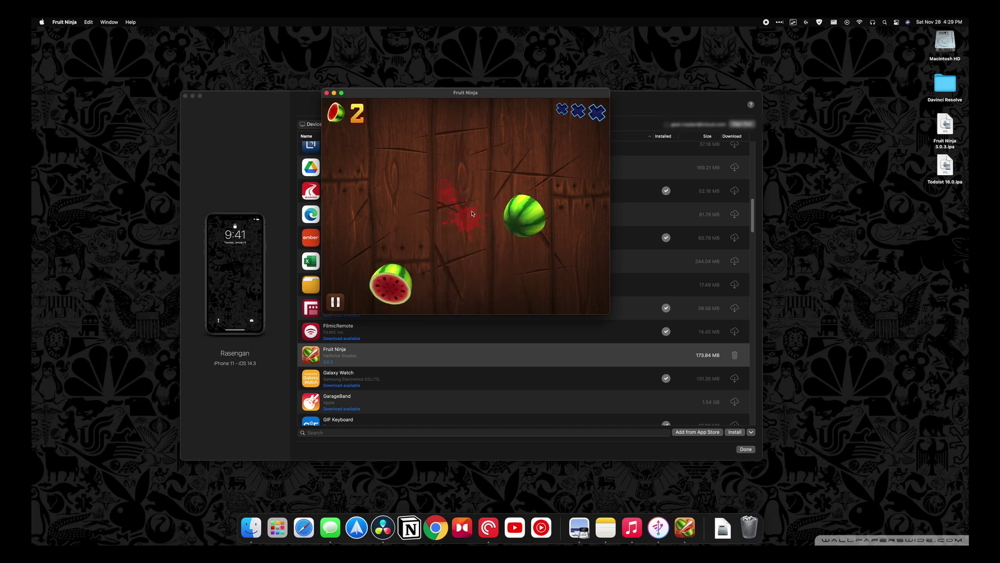
mouse_move(578, 193)
mouse_down()
mouse_move(518, 180)
mouse_move(346, 219)
mouse_up()
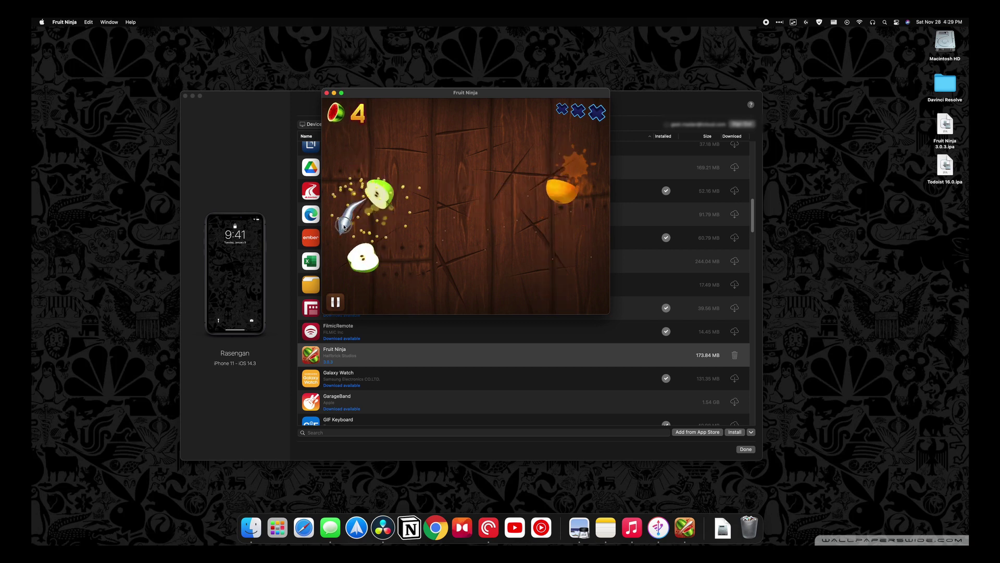
drag(417, 194, 459, 146)
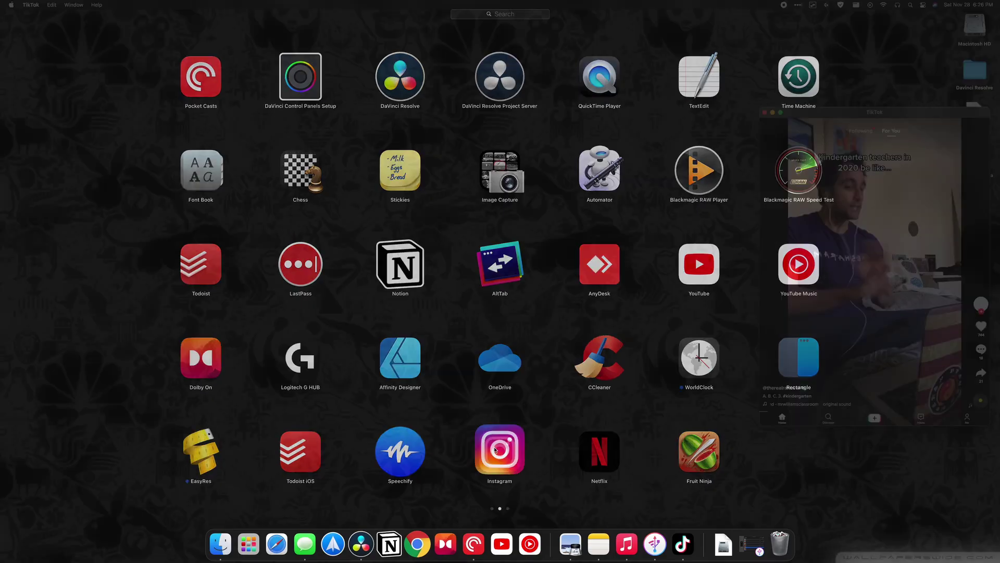
- Launch Instagram, YouTube Music and YouTube so their iOS versions run side by side, and show the installed apps again
click(495, 449)
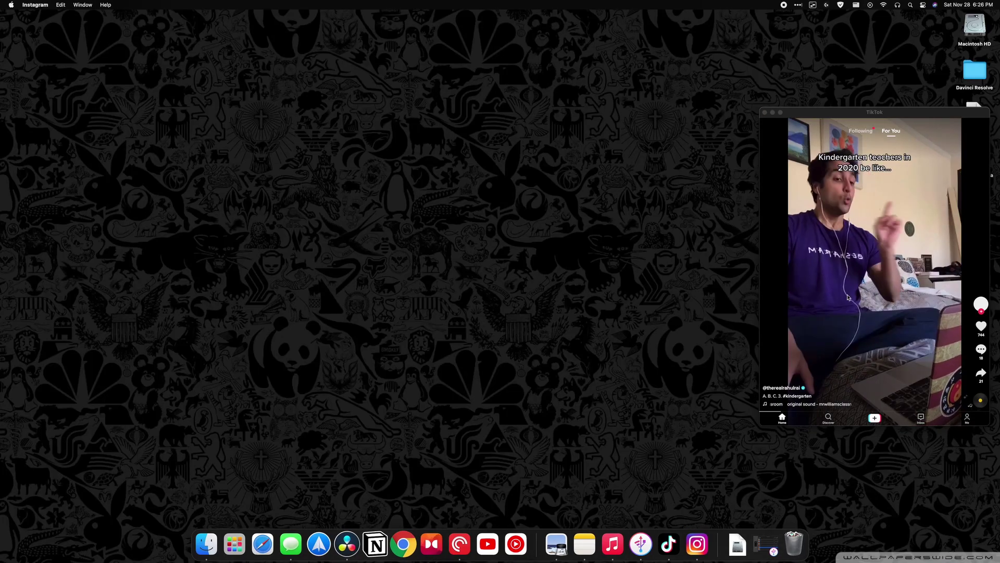
click(235, 543)
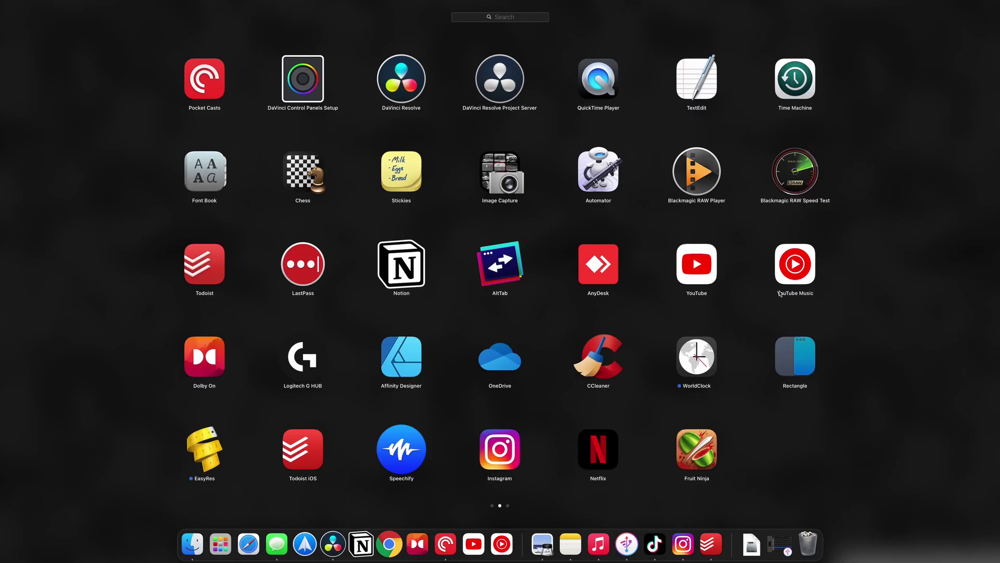
click(780, 293)
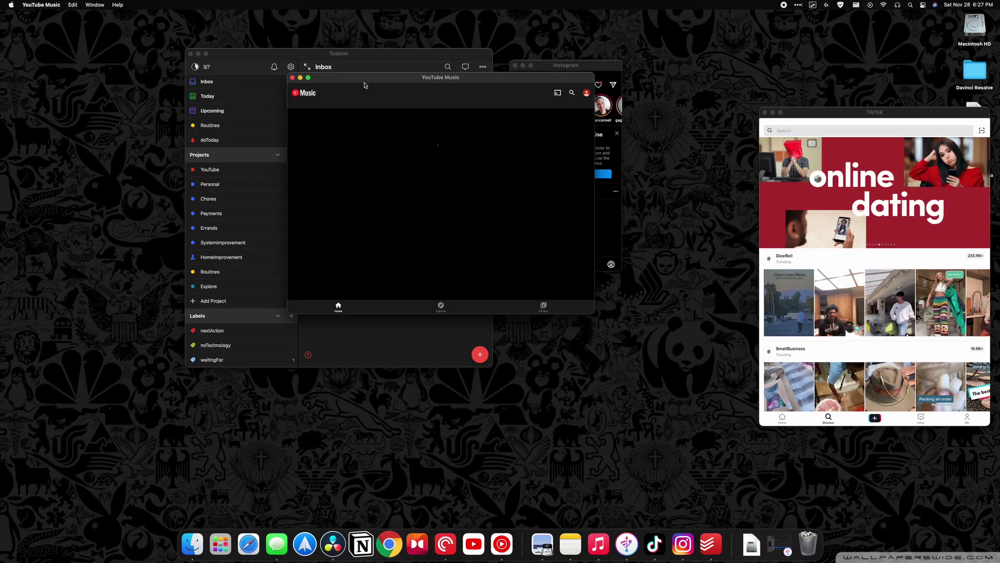
key(F4)
click(702, 263)
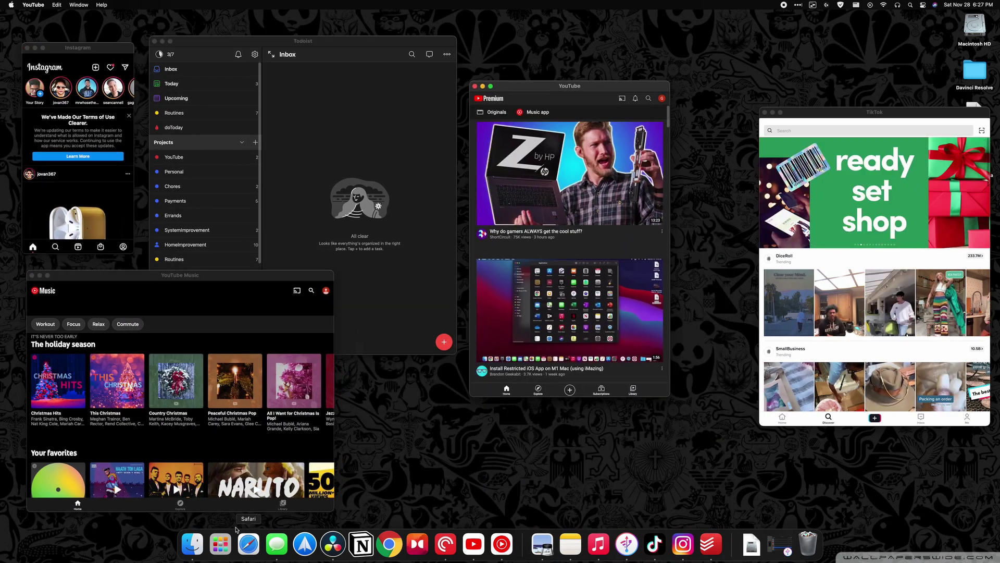
key(F4)
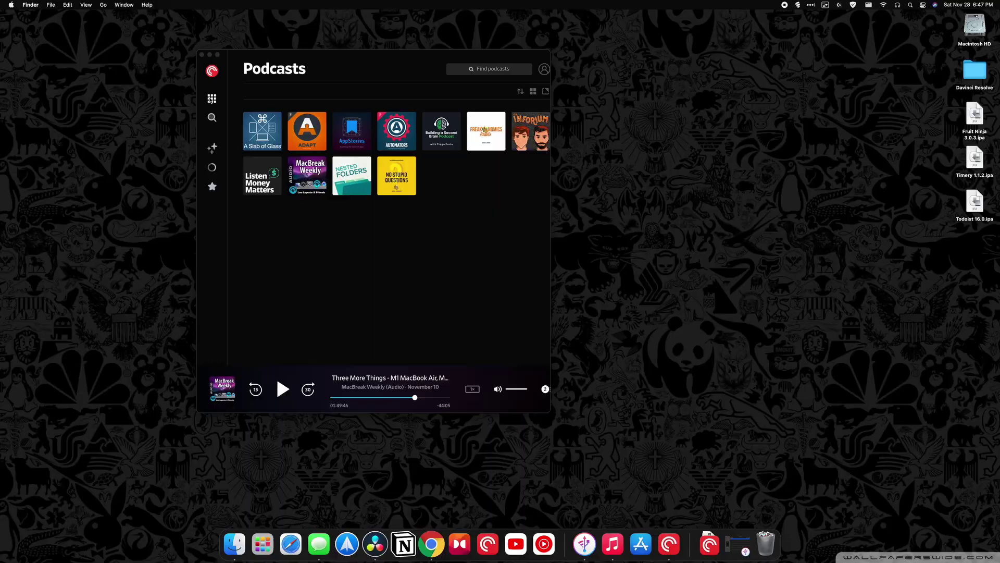
- Browse the Discover, New Releases, In Progress and Starred sections of the Pocket Casts desktop app
click(211, 119)
click(213, 151)
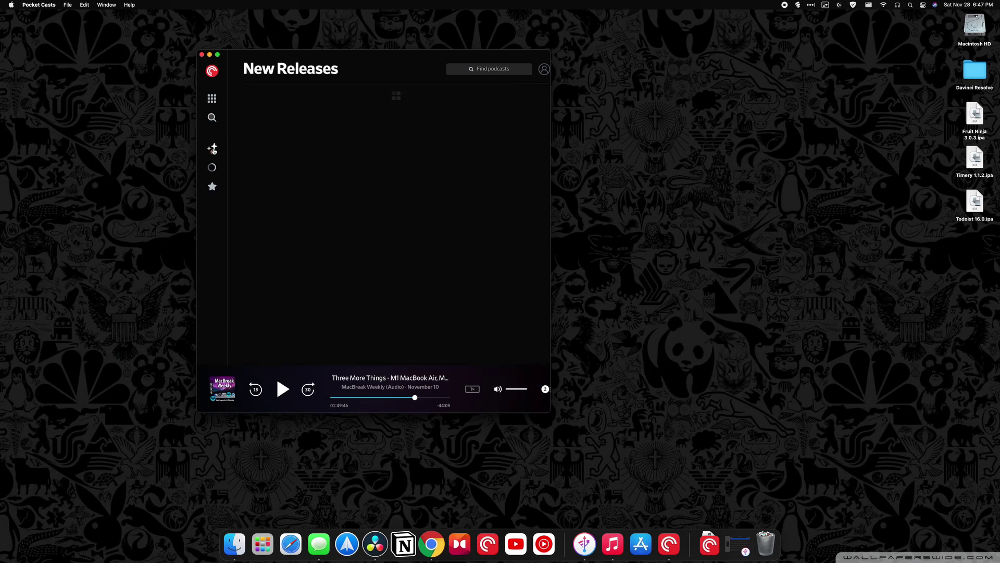
click(213, 168)
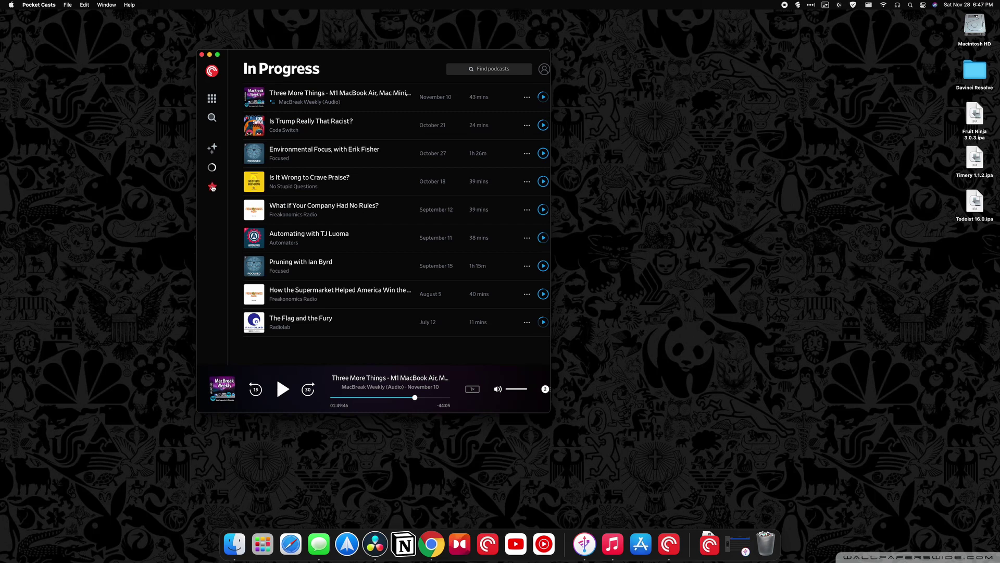
click(212, 187)
click(214, 170)
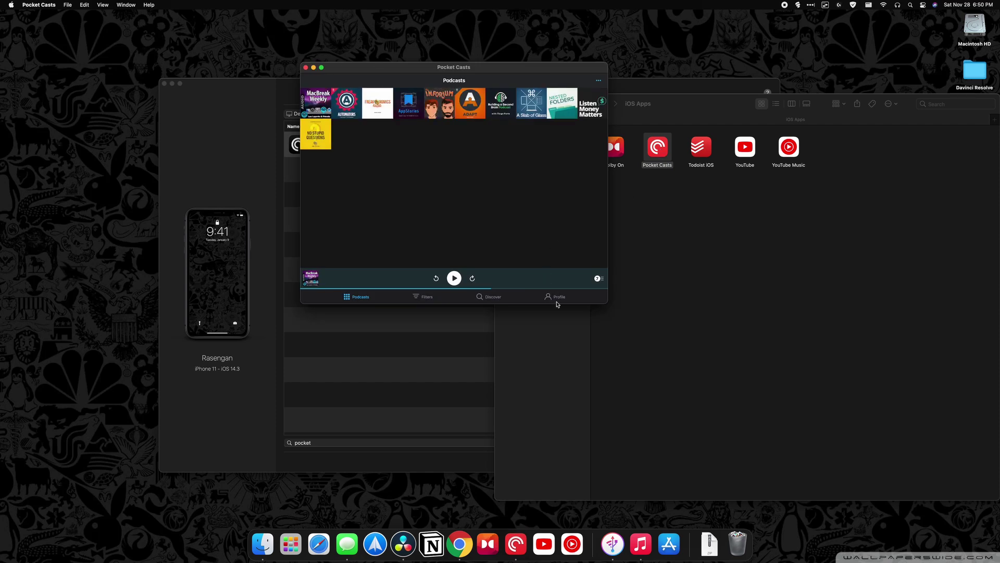
- Make the iOS Pocket Casts window narrower and taller, and open its New Releases filter
drag(607, 235, 412, 234)
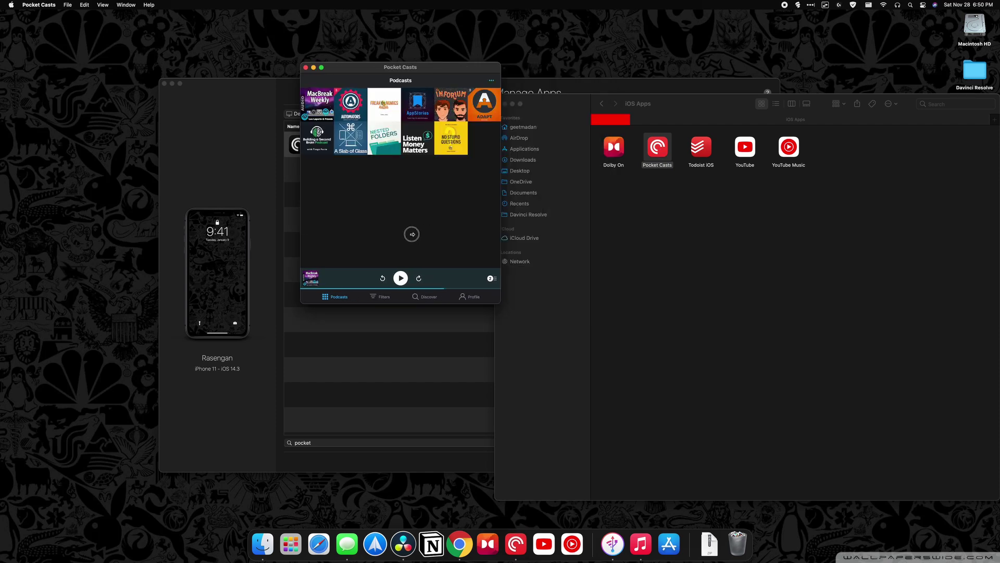
drag(401, 304, 393, 379)
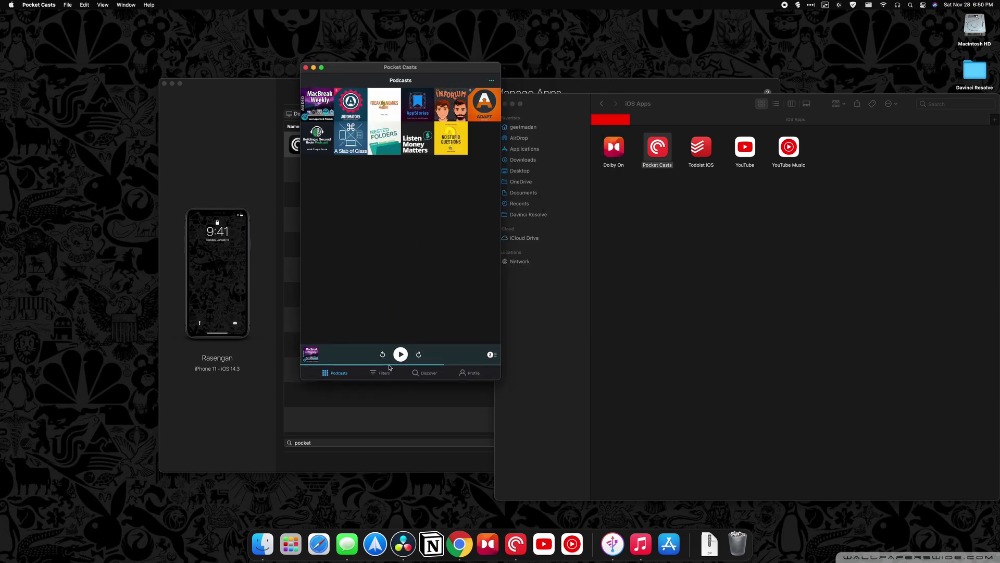
click(375, 373)
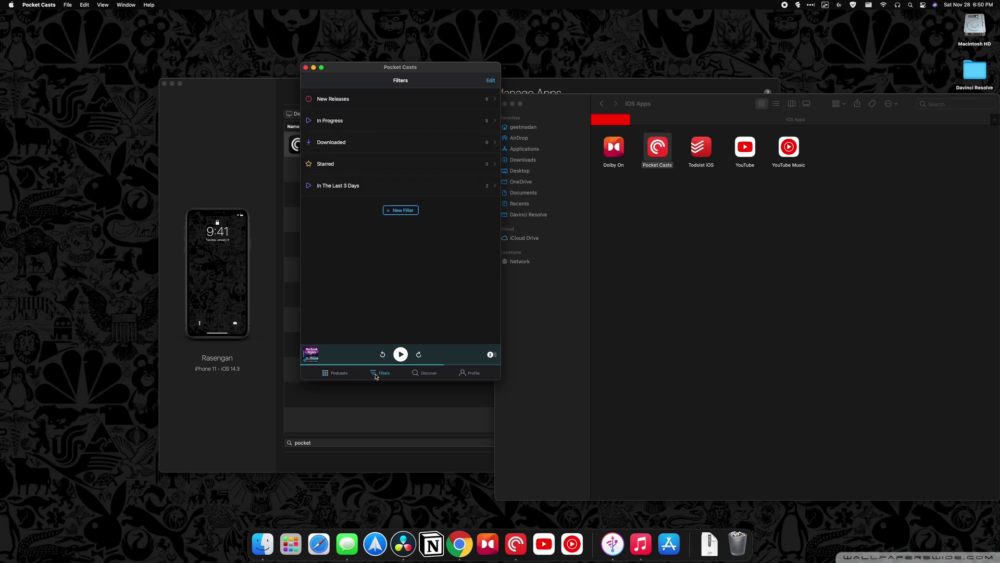
click(379, 99)
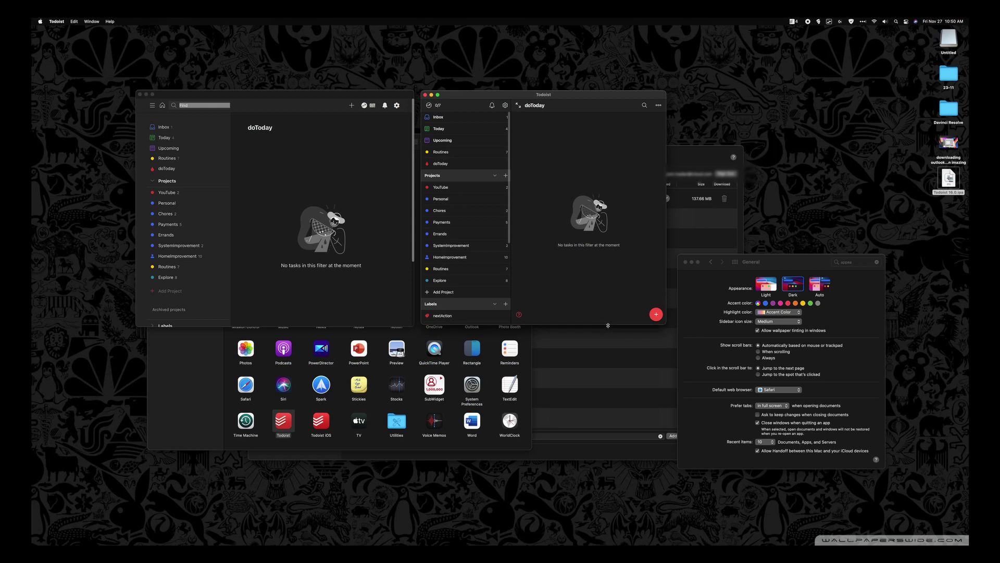
- Switch the system appearance to Light and back to Dark to compare both Todoist versions
click(773, 289)
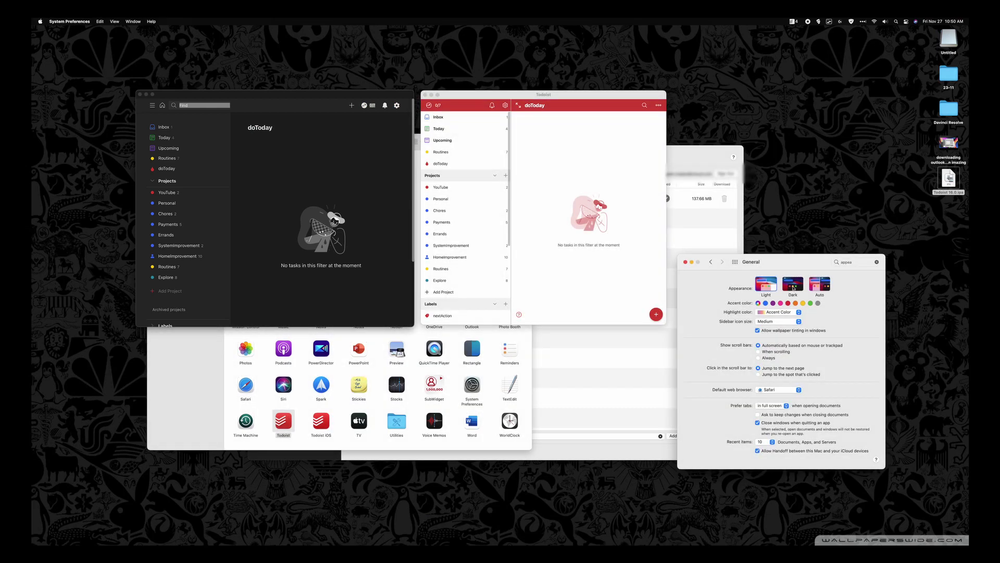
click(795, 286)
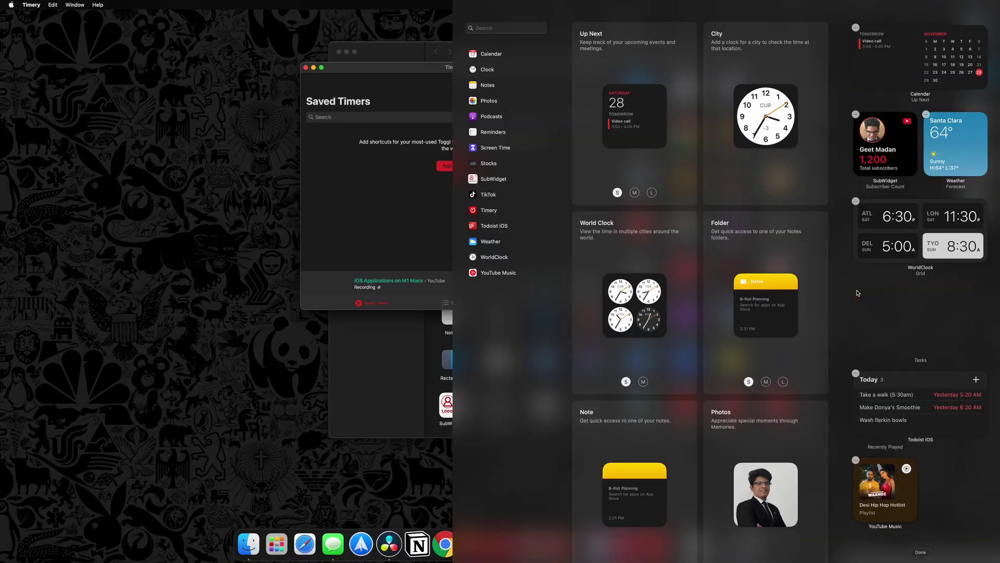
- Remove the widgets below WorldClock from the widget column and add Timery's medium Time Tracked widget in their place
click(855, 288)
click(855, 287)
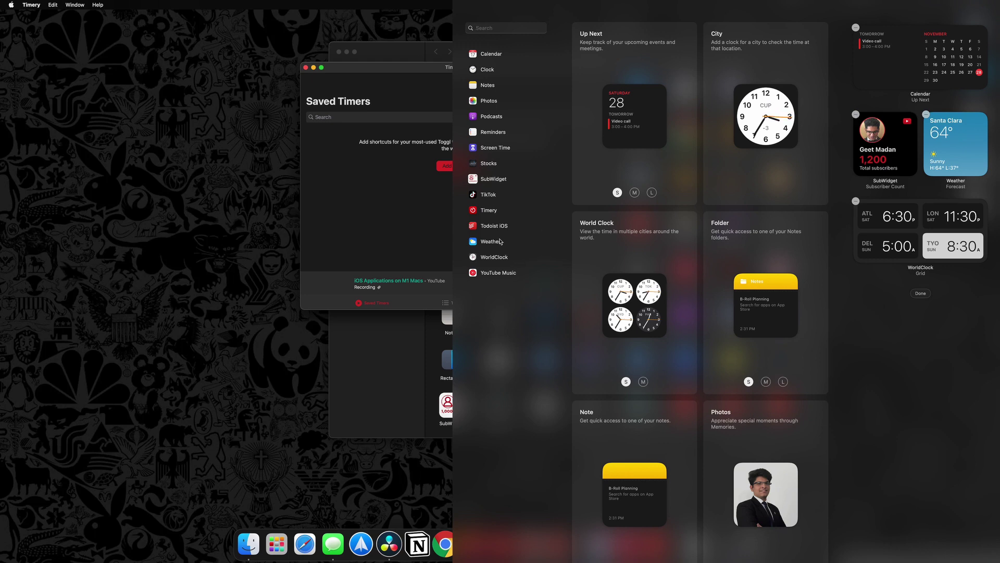
click(490, 210)
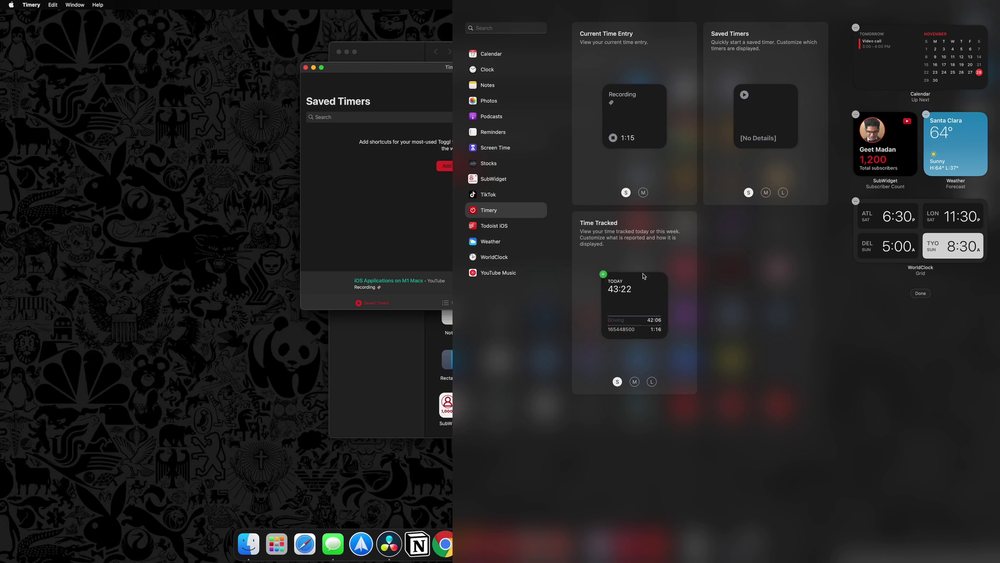
click(635, 382)
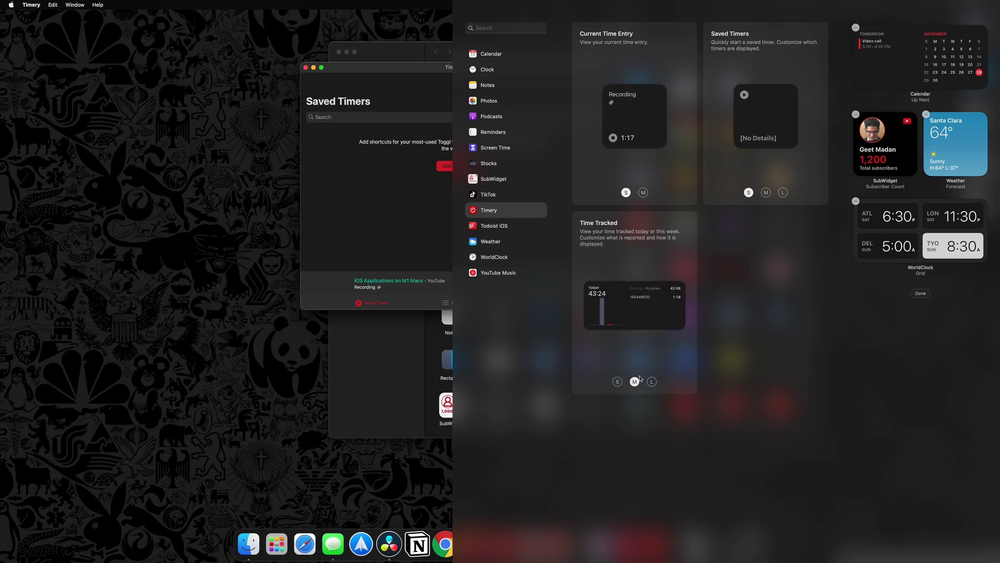
drag(646, 326, 947, 334)
click(873, 389)
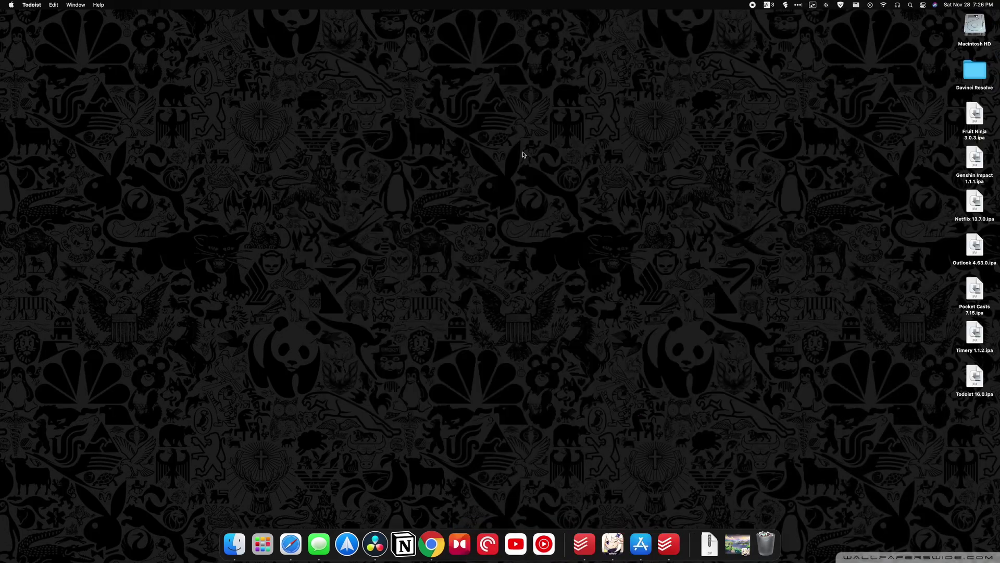
- View the alternative app icons in the iOS Todoist settings and close the settings again
click(255, 55)
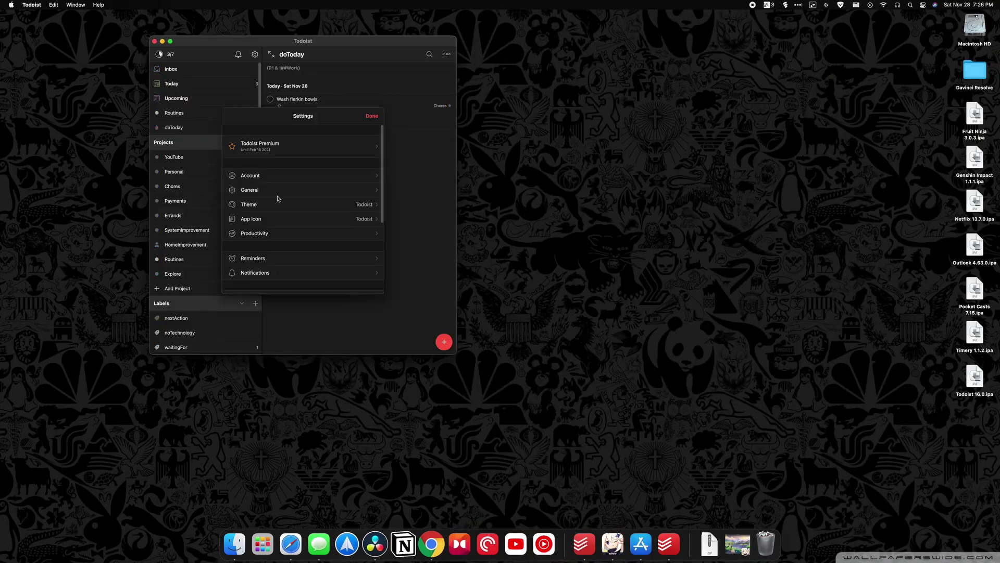
click(281, 222)
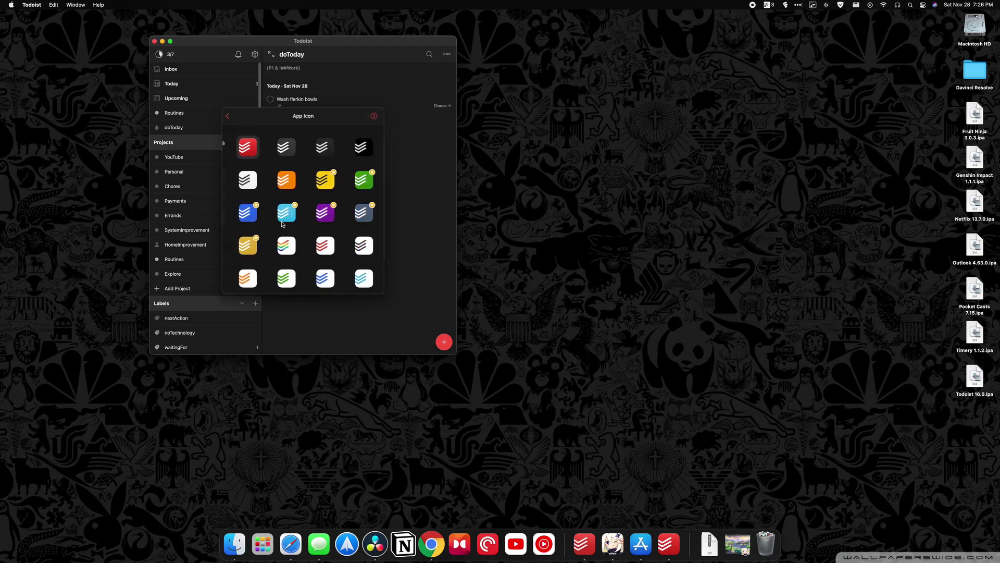
click(227, 116)
click(417, 115)
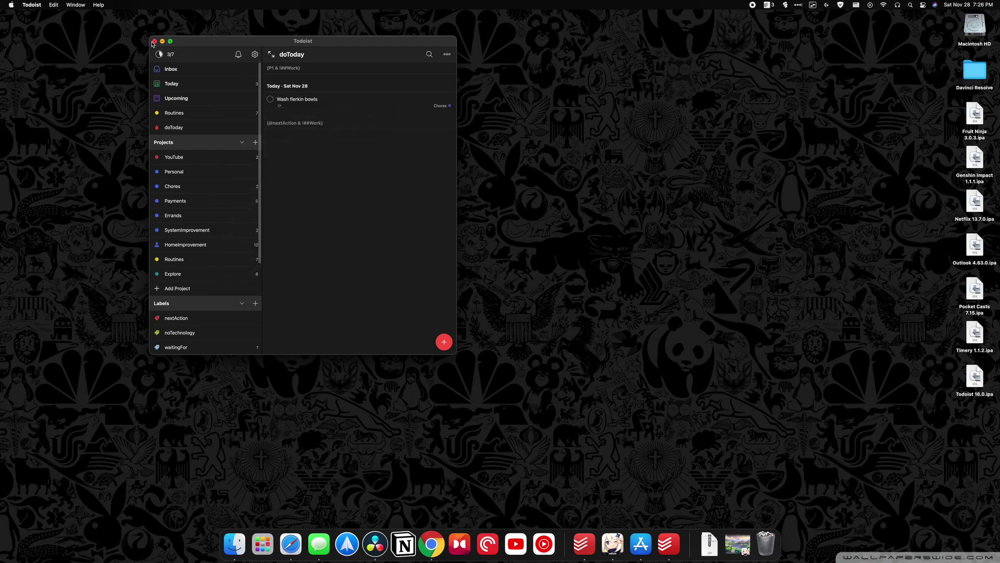
- Quit the iOS Todoist app and find it again with a system-wide search to relaunch it
click(27, 7)
click(41, 86)
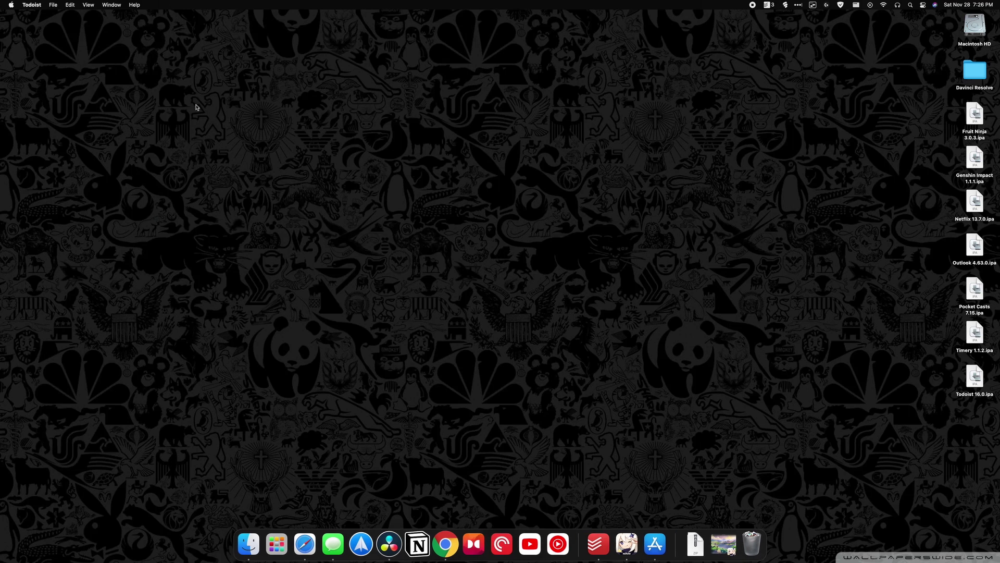
key(super+space)
text(todois)
click(399, 148)
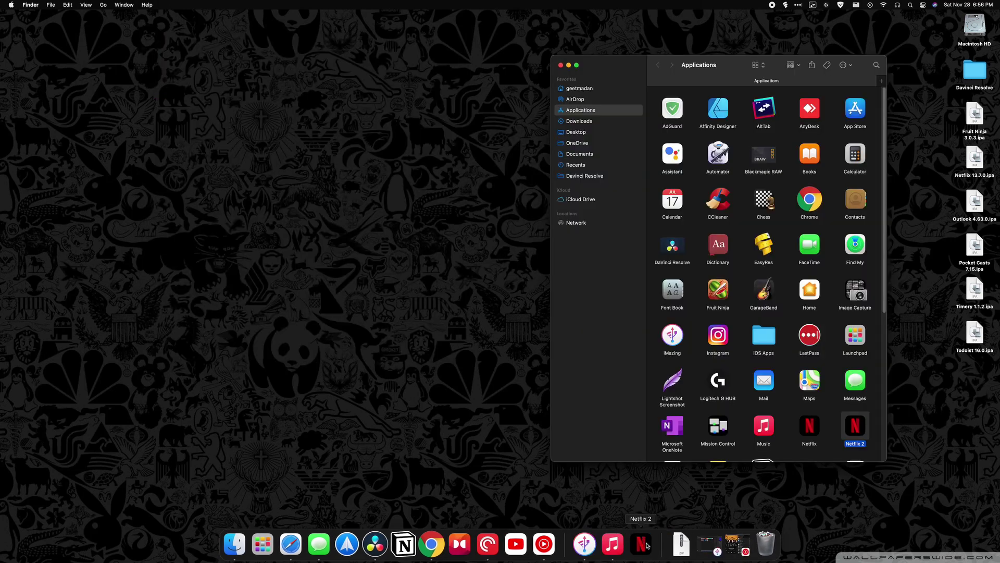
- Try to launch Netflix 2 and examine the comments and full details of its problem report
click(646, 545)
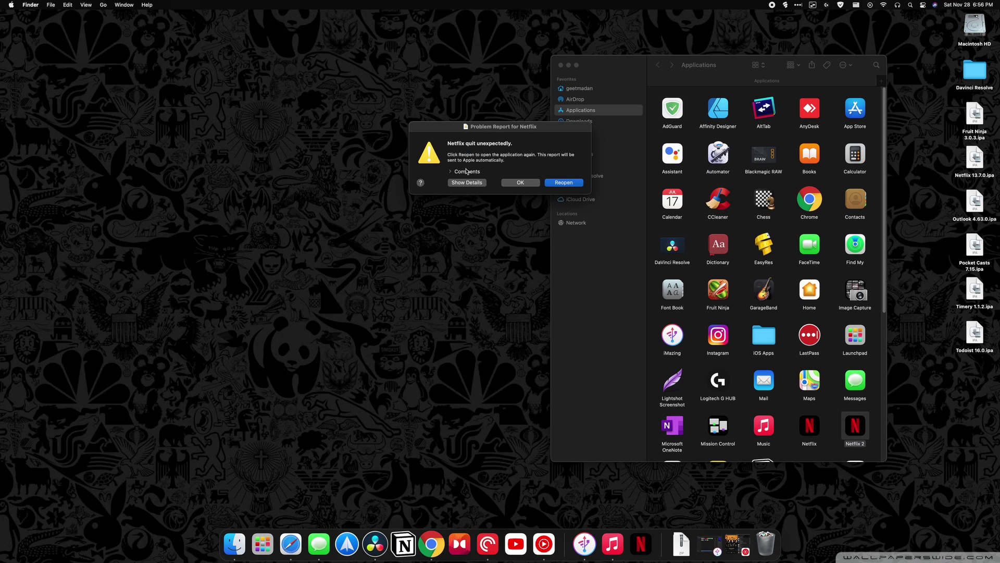
click(451, 171)
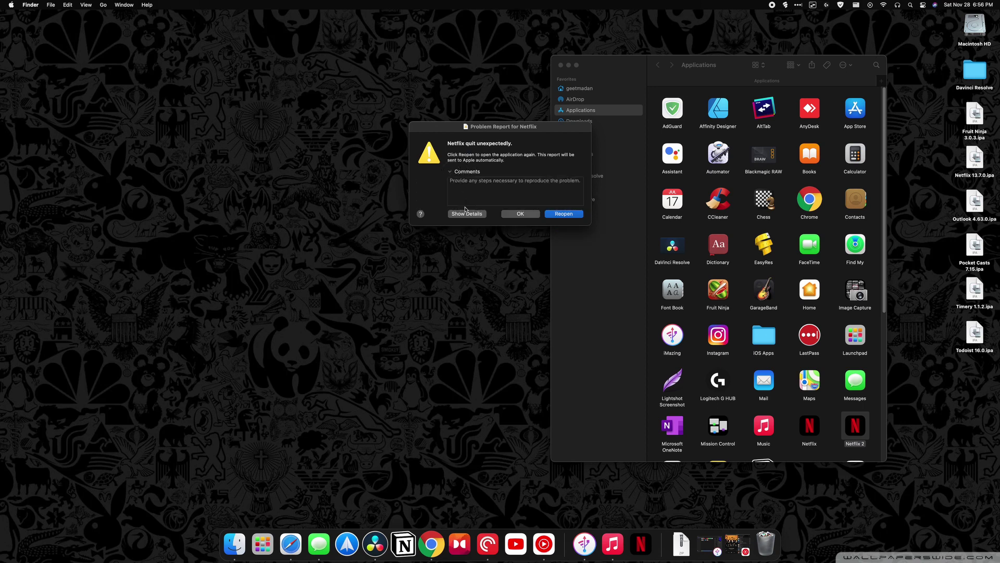
click(461, 214)
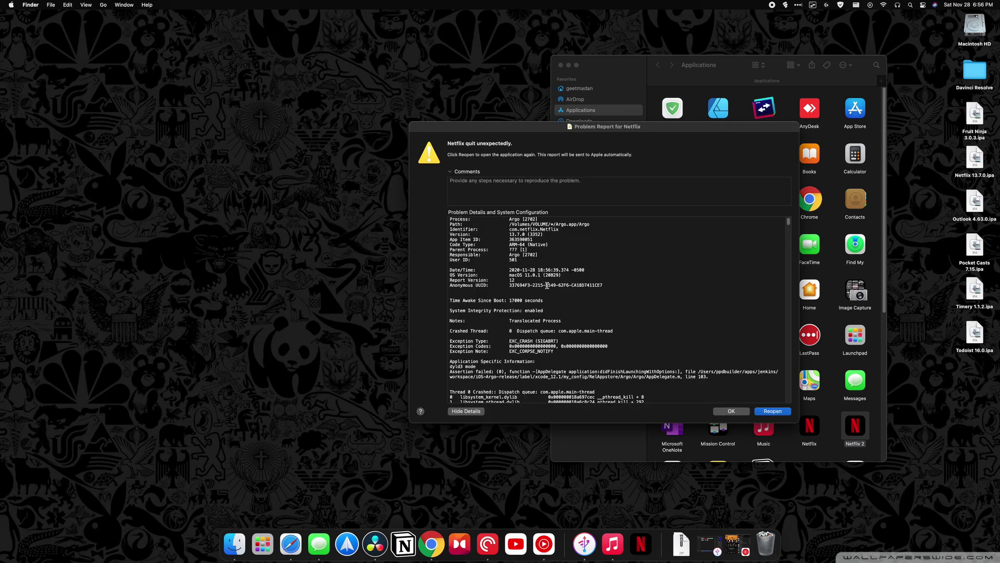
scroll(547, 286, down, 10)
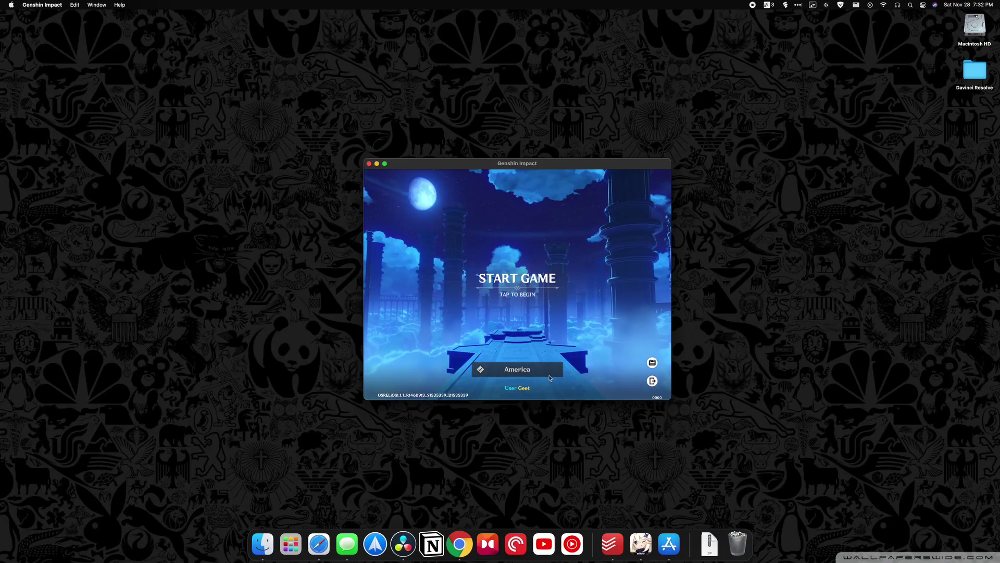
- Select the America server in Genshin Impact and start the game
click(548, 373)
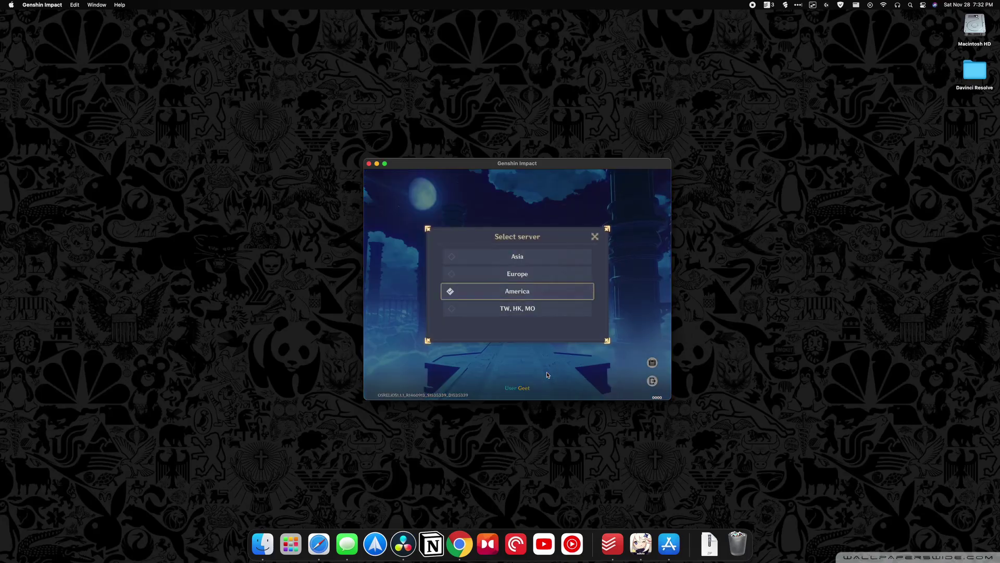
click(517, 291)
click(521, 296)
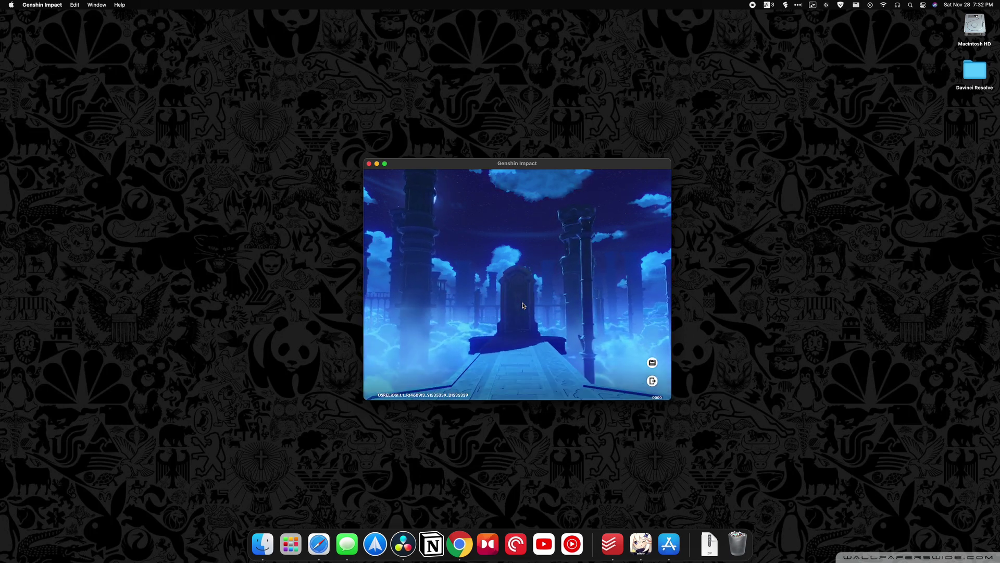
click(523, 315)
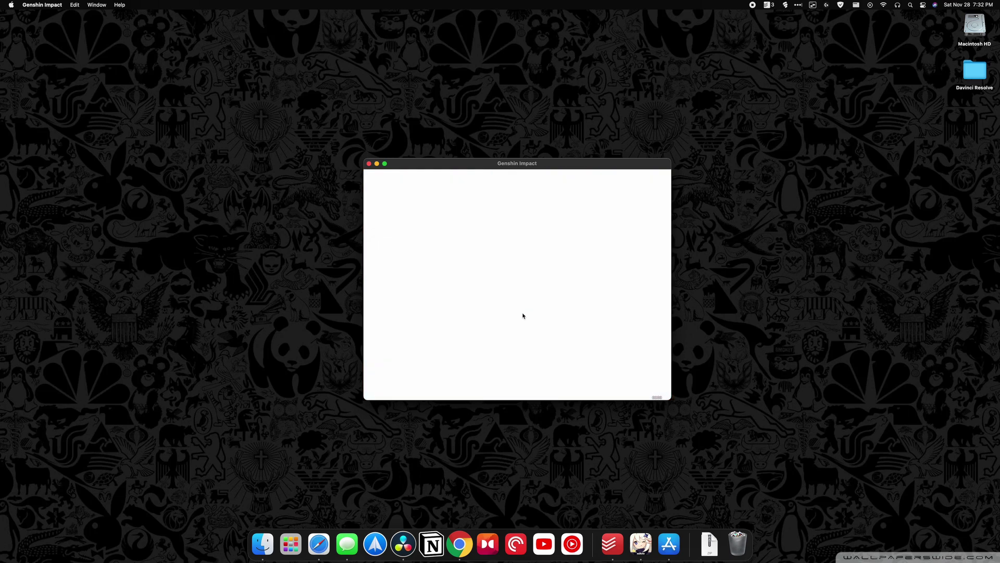
- Quit Genshin Impact and launch it again
key(super+q)
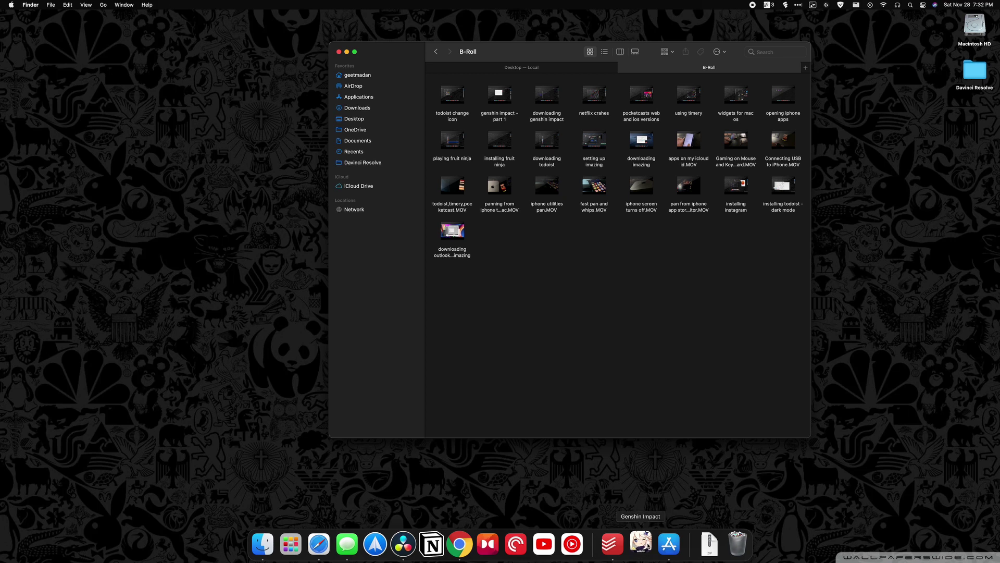
click(648, 545)
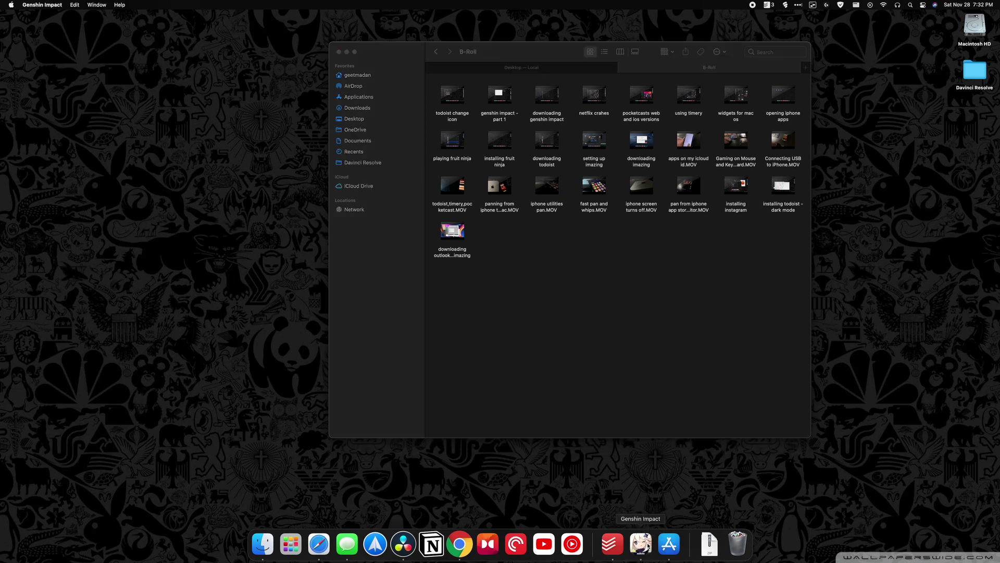